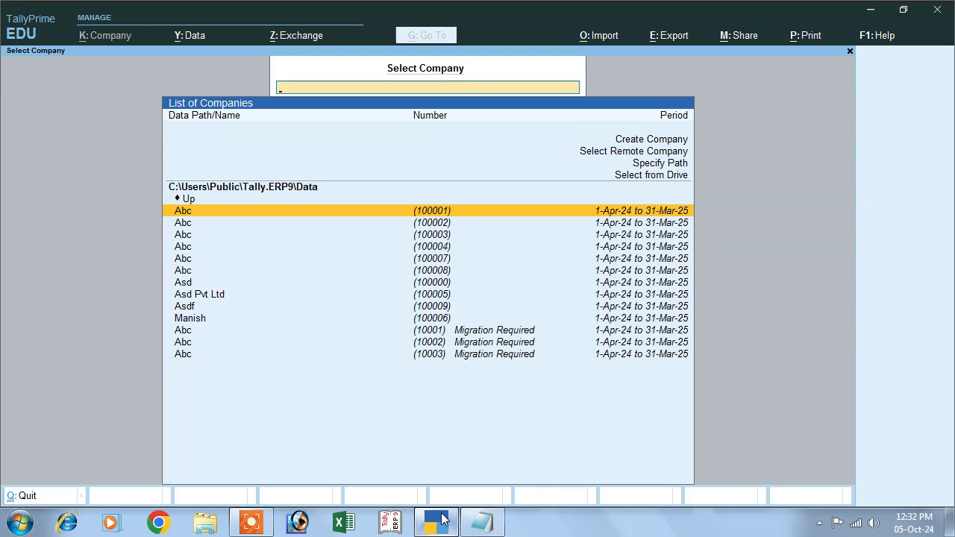
Choose Create Company in the Select Company list to open the new company form
{"action": "left_click", "coordinate": [640, 143]}
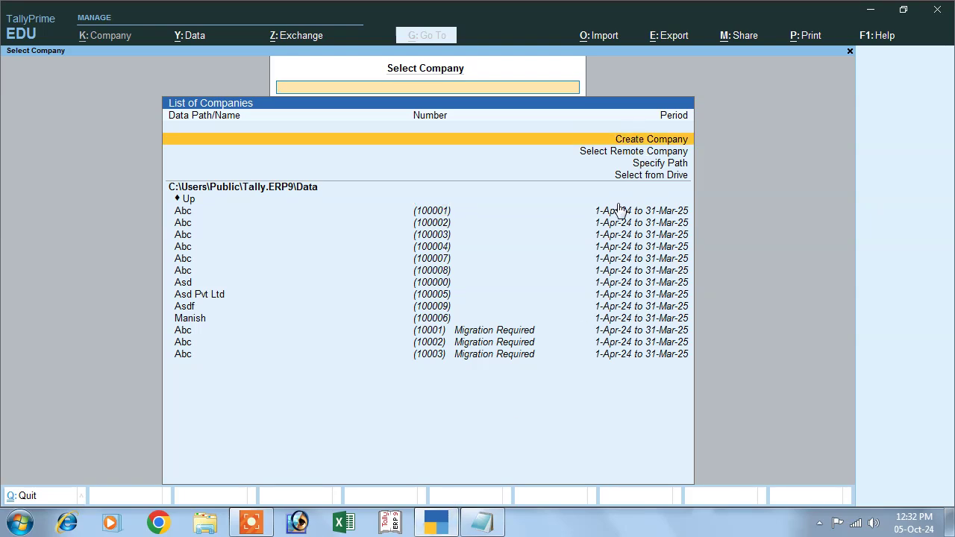
{"action": "key", "text": "Return"}
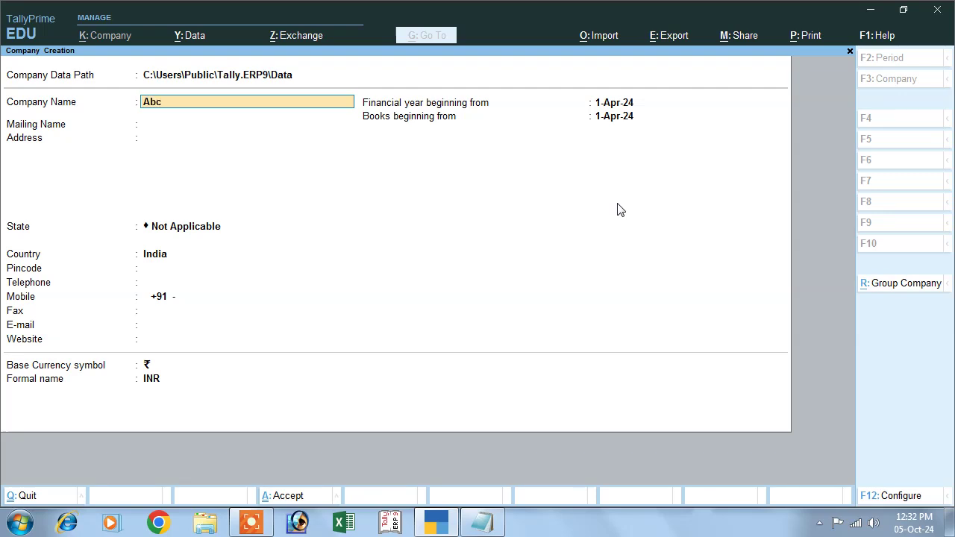
Enter company Abc with address Deoria, state Bihar, pincode 843125, and accept the company
{"action": "key", "text": "Return"}
{"action": "key", "text": "Return"}
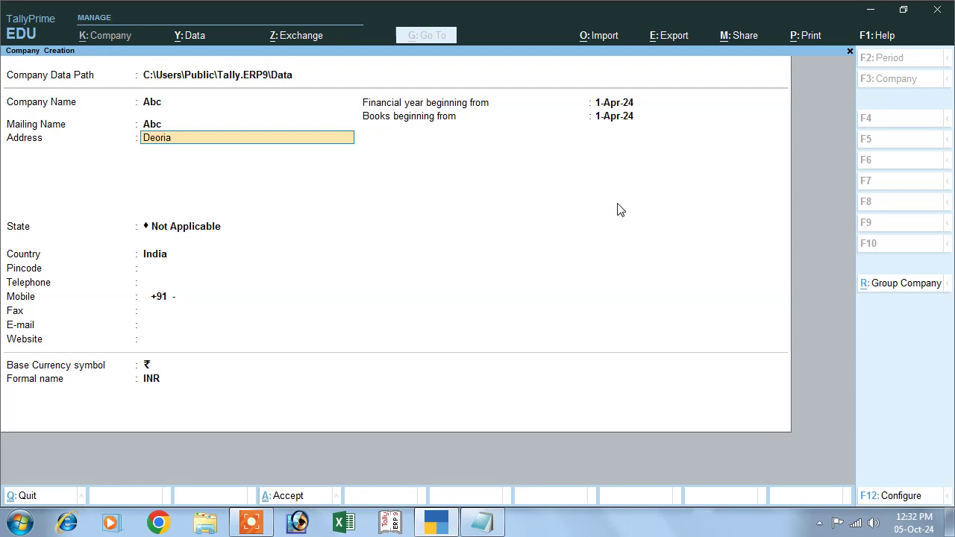
{"action": "key", "text": "Return"}
{"action": "key", "text": "Return"}
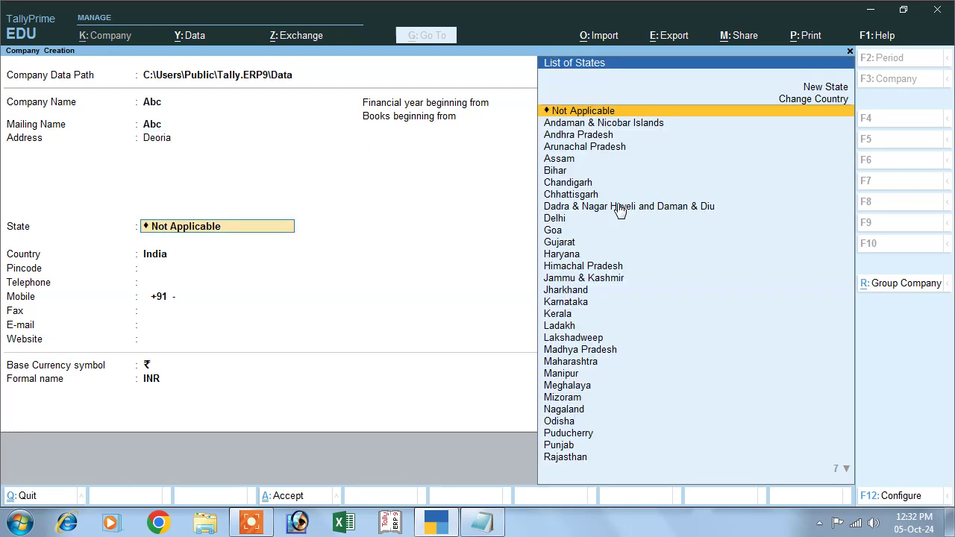
{"action": "type", "text": "B"}
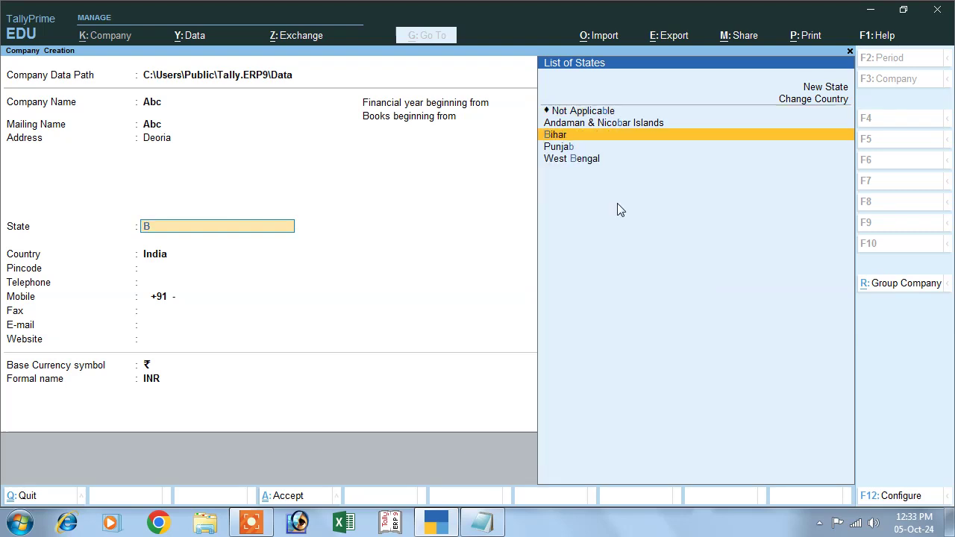
{"action": "key", "text": "Return"}
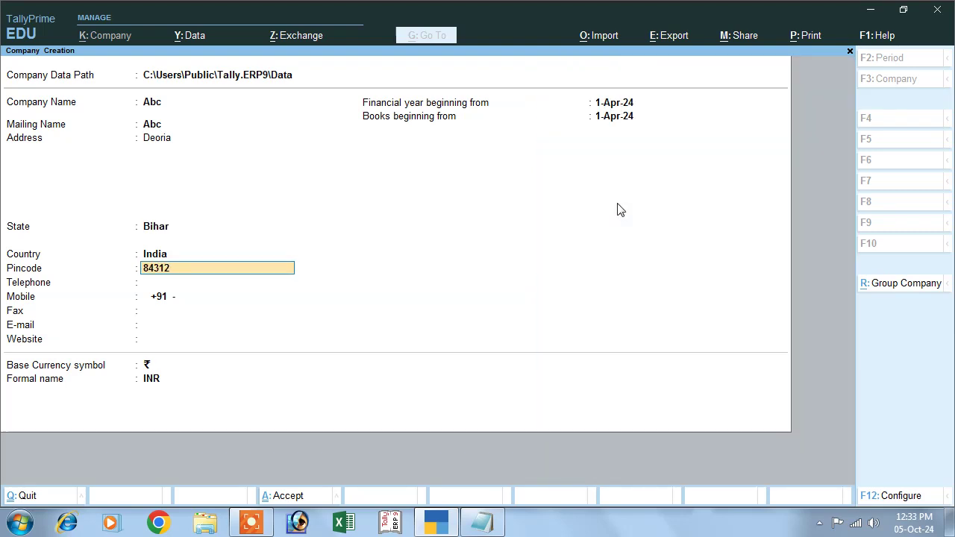
{"action": "type", "text": "843125"}
{"action": "key", "text": "Return"}
{"action": "key", "text": "Return"}
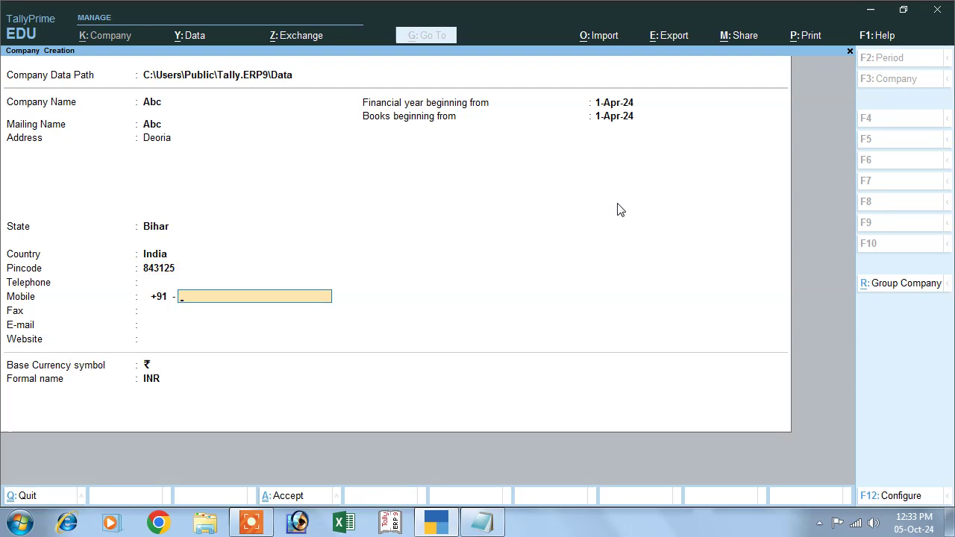
{"action": "key", "text": "Return"}
{"action": "key", "text": "Return"}
{"action": "key", "text": "Return"}
{"action": "key", "text": "Return"}
{"action": "key", "text": "Return"}
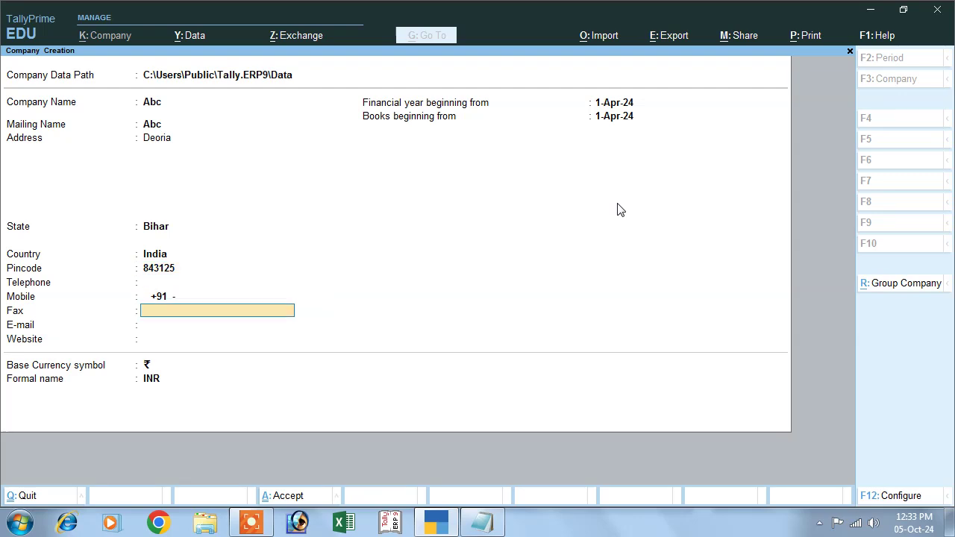
{"action": "key", "text": "Return"}
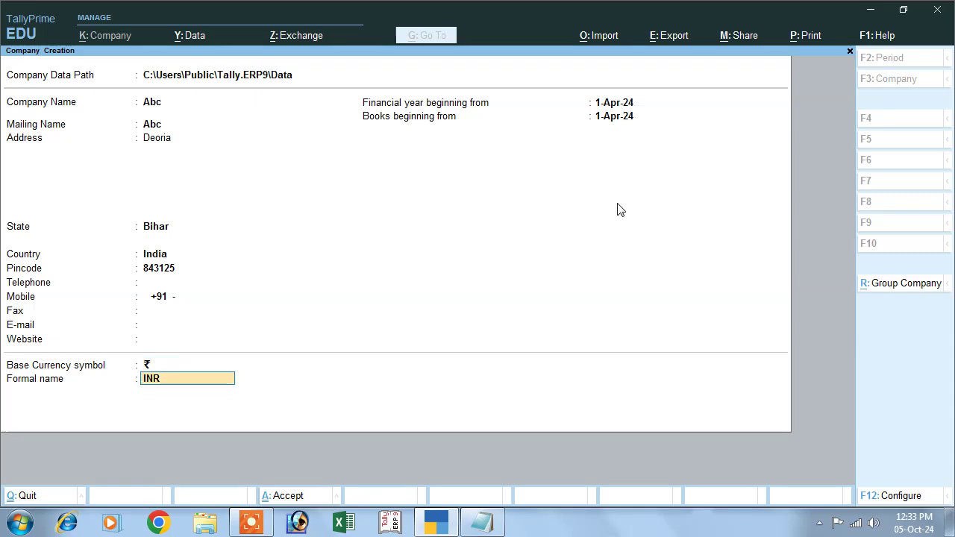
{"action": "key", "text": "Return"}
{"action": "key", "text": "Return"}
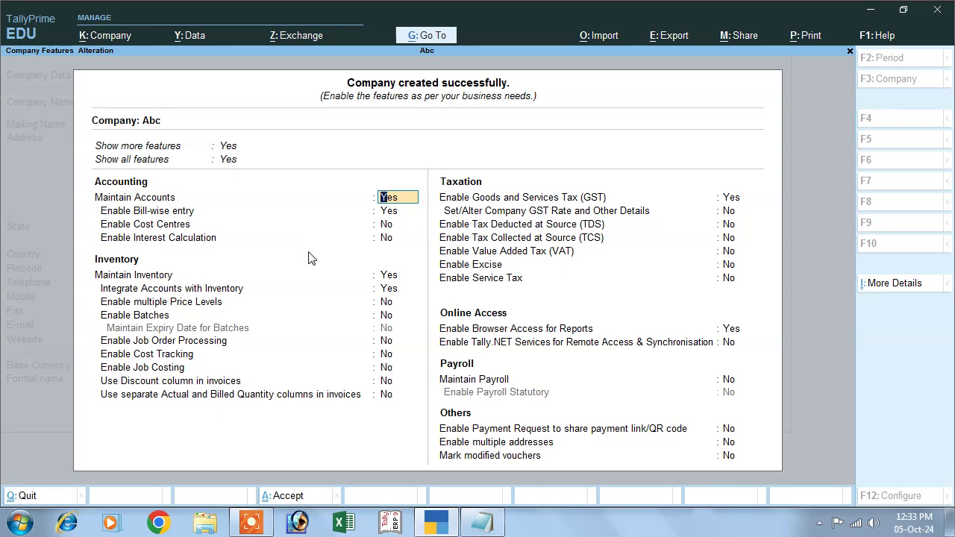
Accept the default company features with Ctrl+A and start a new voucher
{"action": "key", "text": "ctrl"}
{"action": "key", "text": "ctrl+a"}
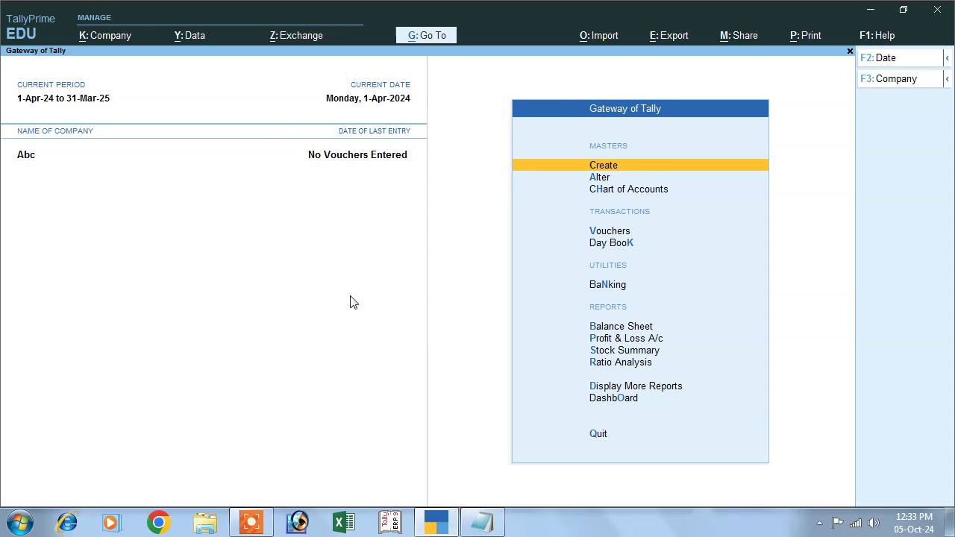
{"action": "left_click", "coordinate": [606, 231]}
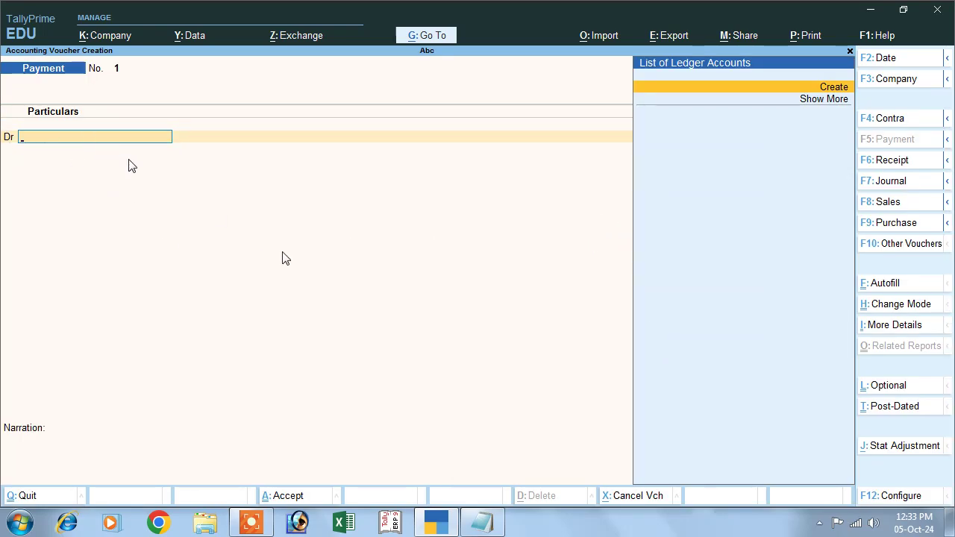
{"action": "left_click", "coordinate": [482, 523]}
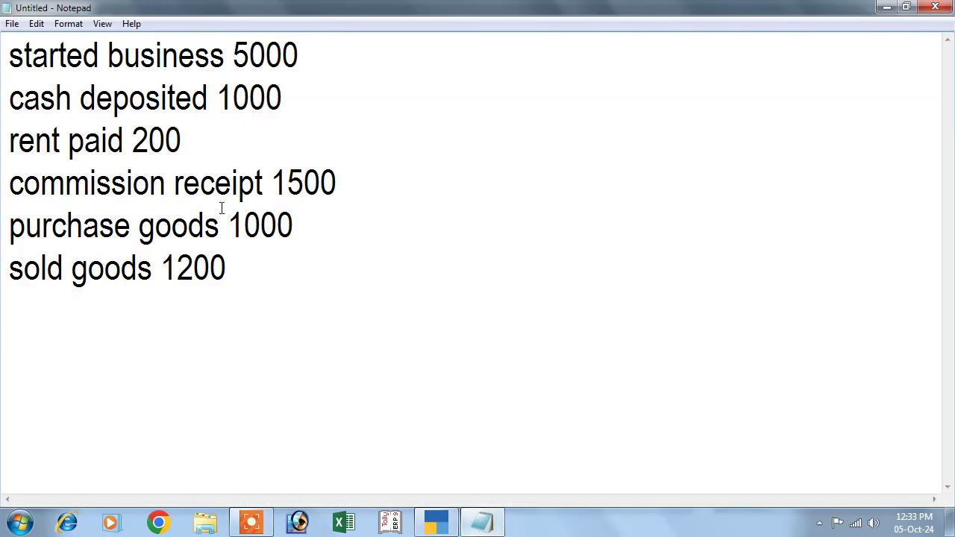
{"action": "left_click_drag", "start_coordinate": [9, 48], "coordinate": [287, 292]}
{"action": "left_click", "coordinate": [261, 291]}
{"action": "left_click_drag", "start_coordinate": [9, 56], "coordinate": [246, 58]}
{"action": "left_click_drag", "start_coordinate": [9, 96], "coordinate": [321, 42]}
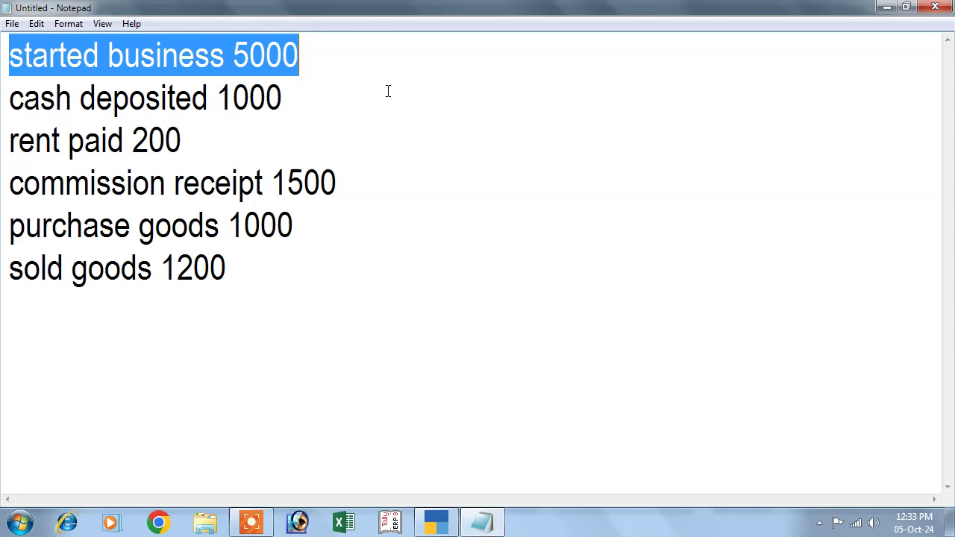
{"action": "left_click", "coordinate": [886, 7]}
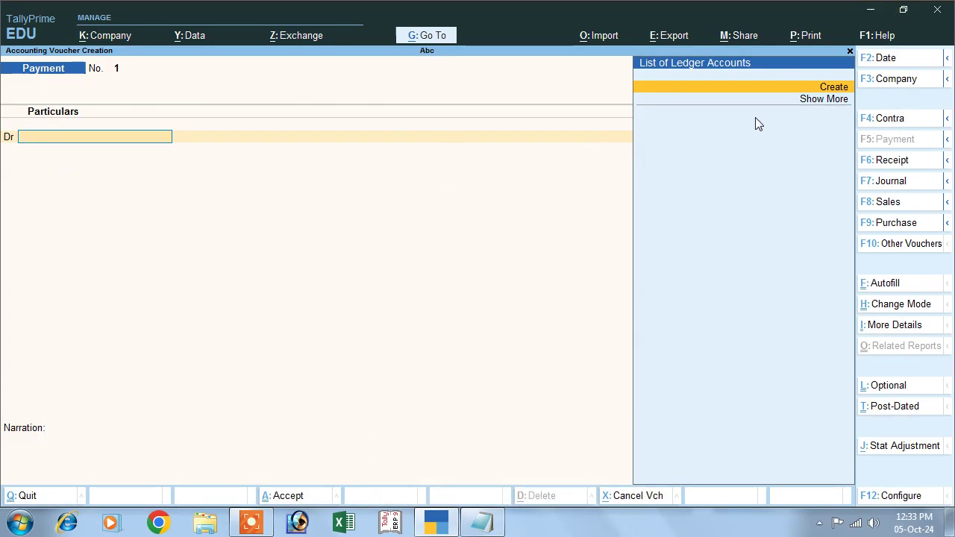
Switch to a Receipt voucher and create a Capital ledger under Capital Account
{"action": "left_click", "coordinate": [887, 165]}
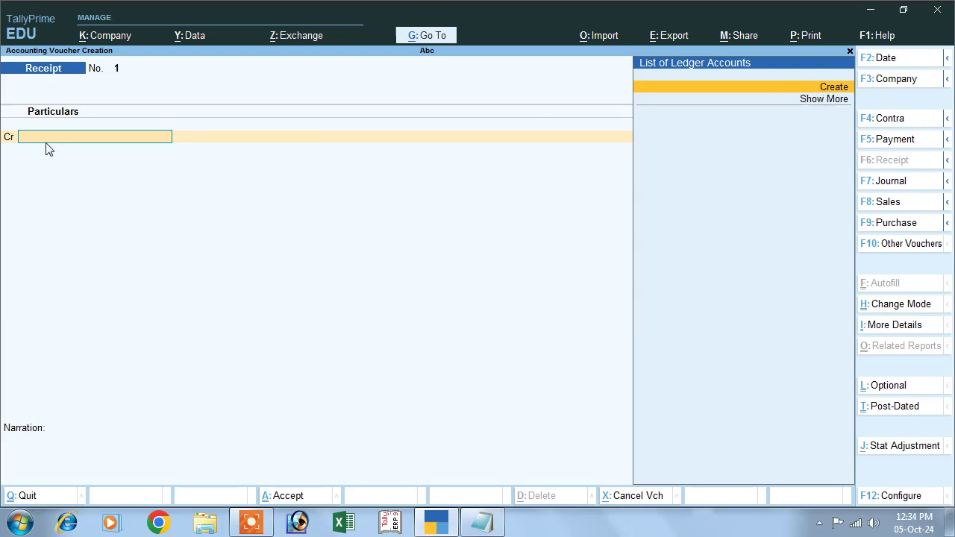
{"action": "left_click", "coordinate": [827, 89]}
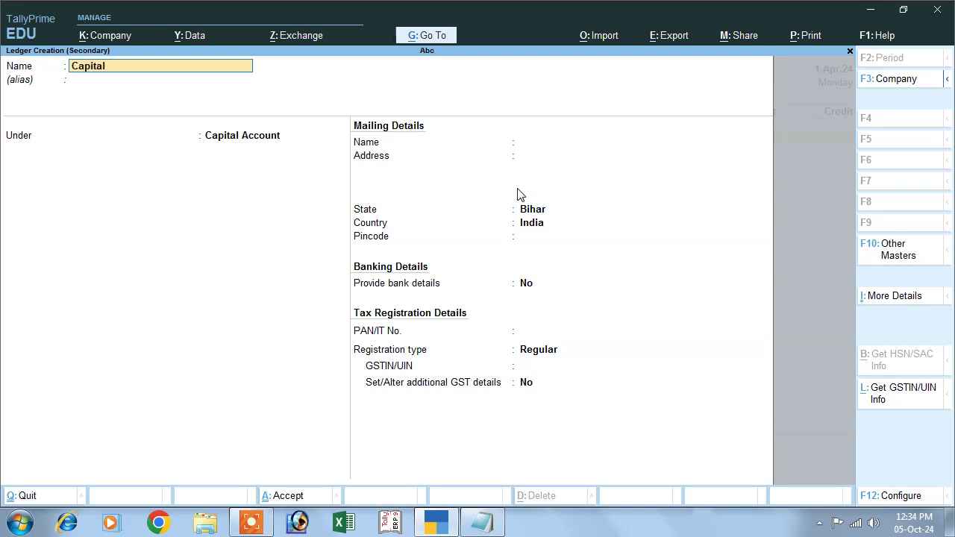
{"action": "type", "text": "Capital"}
{"action": "key", "text": "Return"}
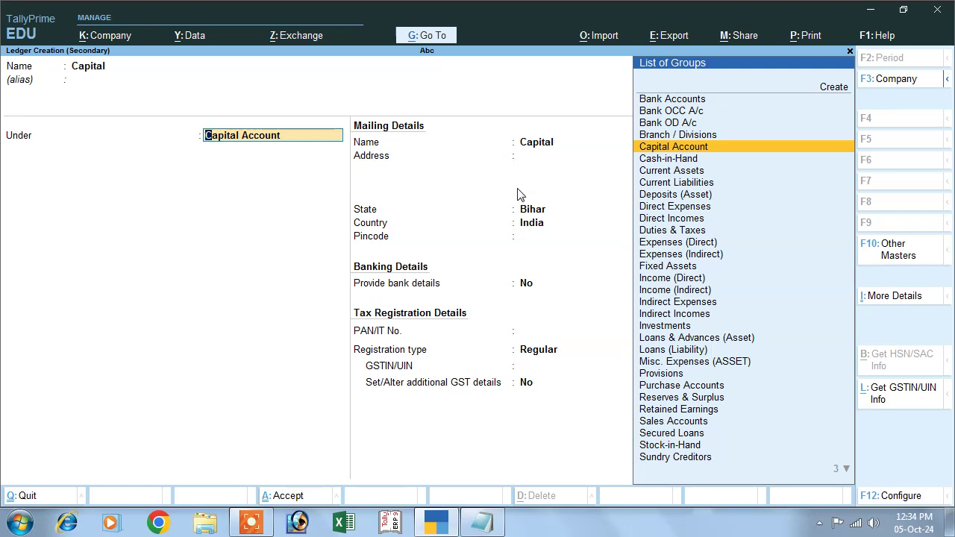
{"action": "left_click", "coordinate": [670, 150]}
{"action": "key", "text": "Return"}
{"action": "key", "text": "Return"}
{"action": "key", "text": "Return"}
{"action": "key", "text": "Return"}
{"action": "key", "text": "Return"}
{"action": "key", "text": "Return"}
{"action": "key", "text": "Return"}
{"action": "key", "text": "Return"}
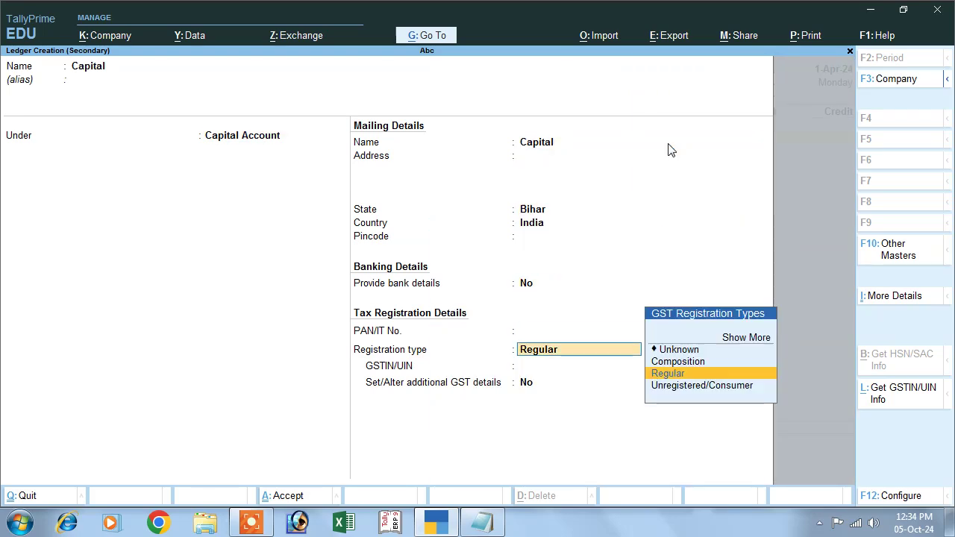
{"action": "key", "text": "Return"}
Credit Capital 5,000, debit Cash 5,000, and save Receipt No. 1
{"action": "key", "text": "Return"}
{"action": "key", "text": "Return"}
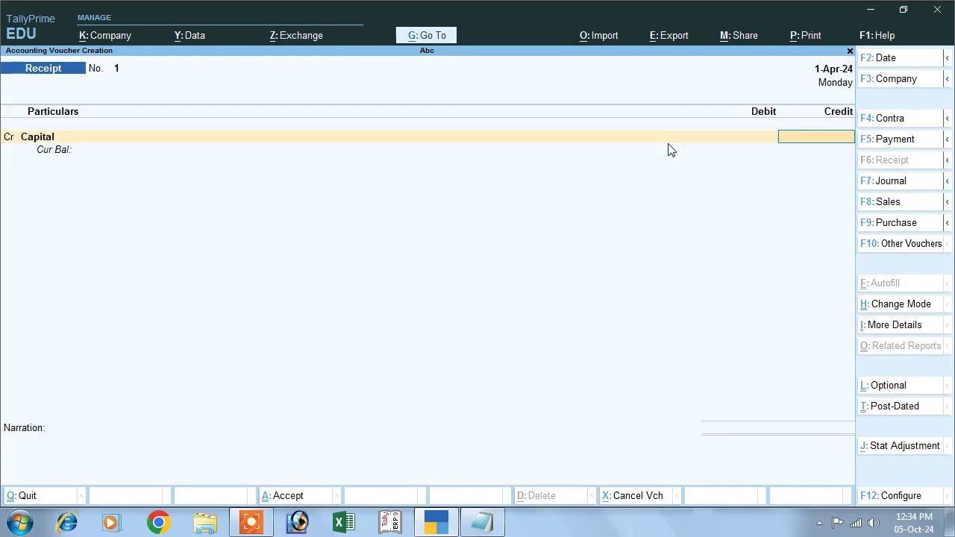
{"action": "type", "text": "5000"}
{"action": "key", "text": "Return"}
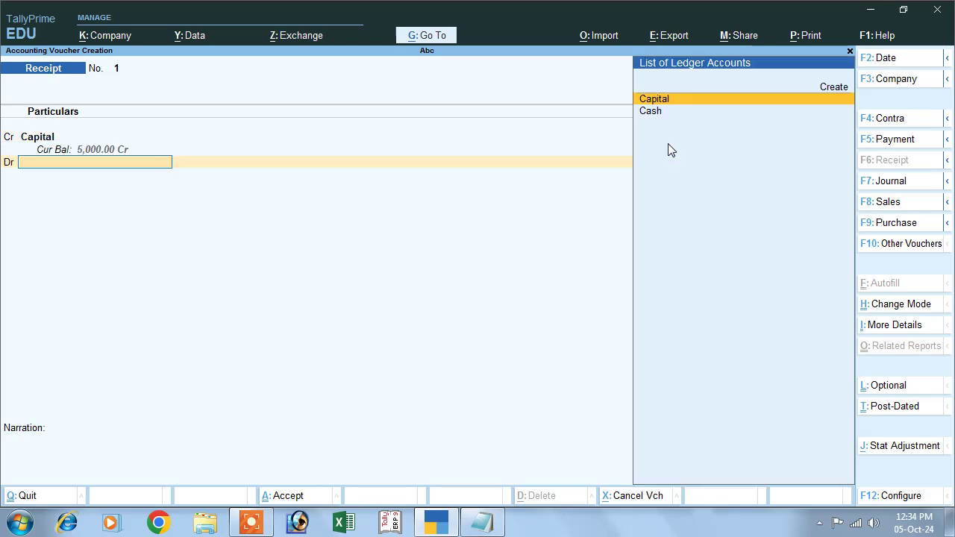
{"action": "key", "text": "Down"}
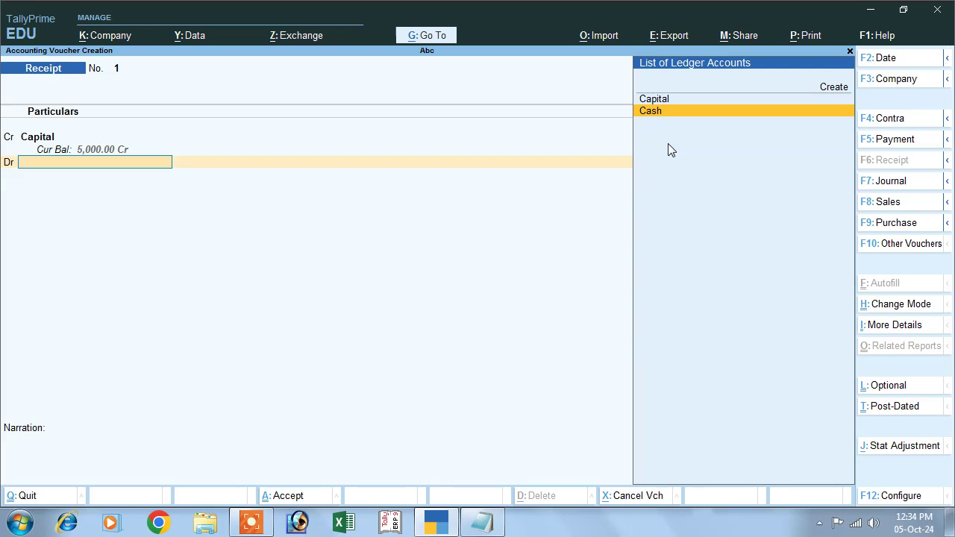
{"action": "key", "text": "Return"}
{"action": "key", "text": "Return"}
{"action": "key", "text": "Return"}
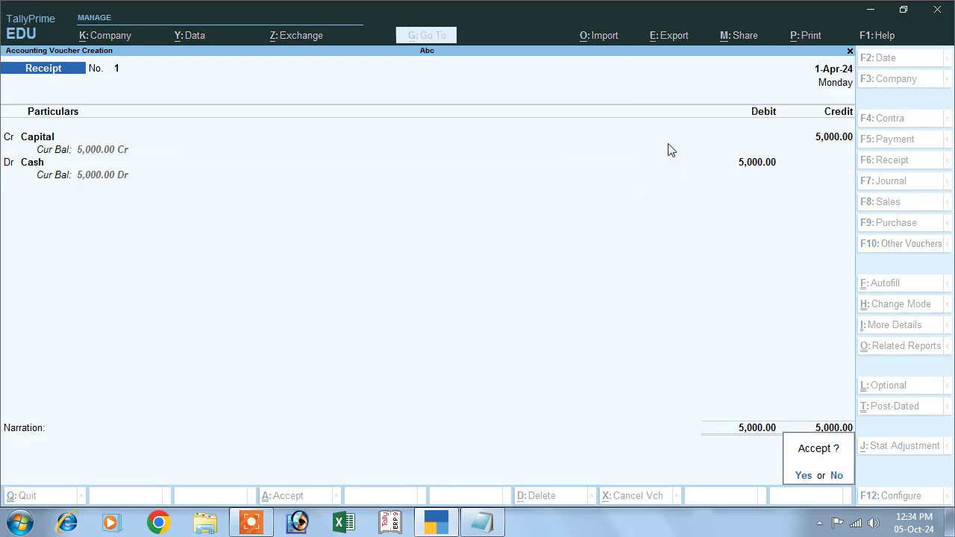
{"action": "key", "text": "Return"}
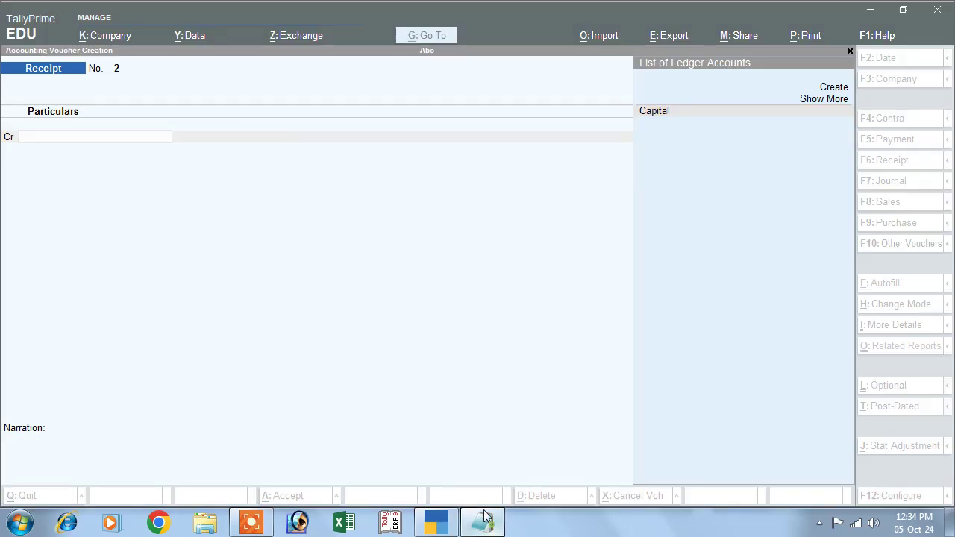
{"action": "left_click", "coordinate": [482, 522]}
{"action": "left_click_drag", "start_coordinate": [9, 97], "coordinate": [211, 56]}
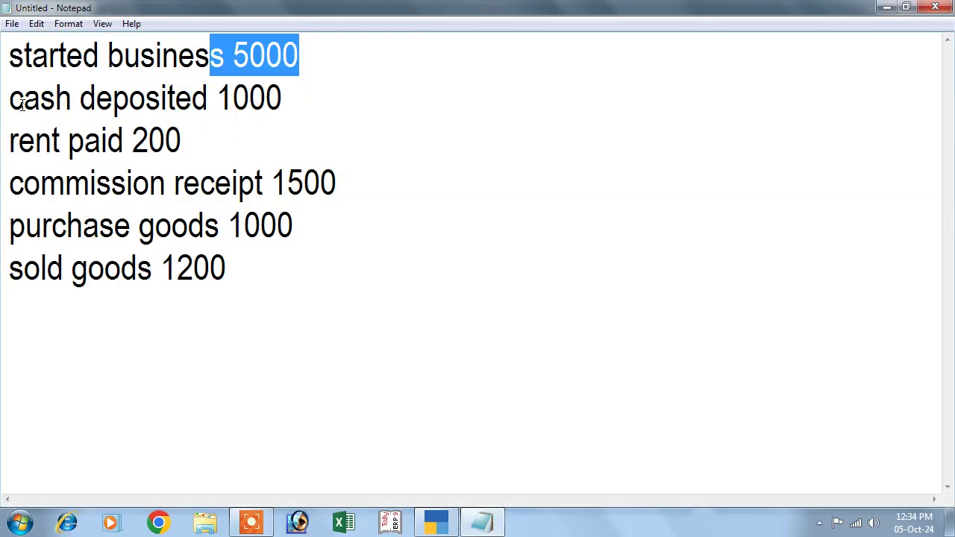
{"action": "left_click_drag", "start_coordinate": [11, 98], "coordinate": [282, 75]}
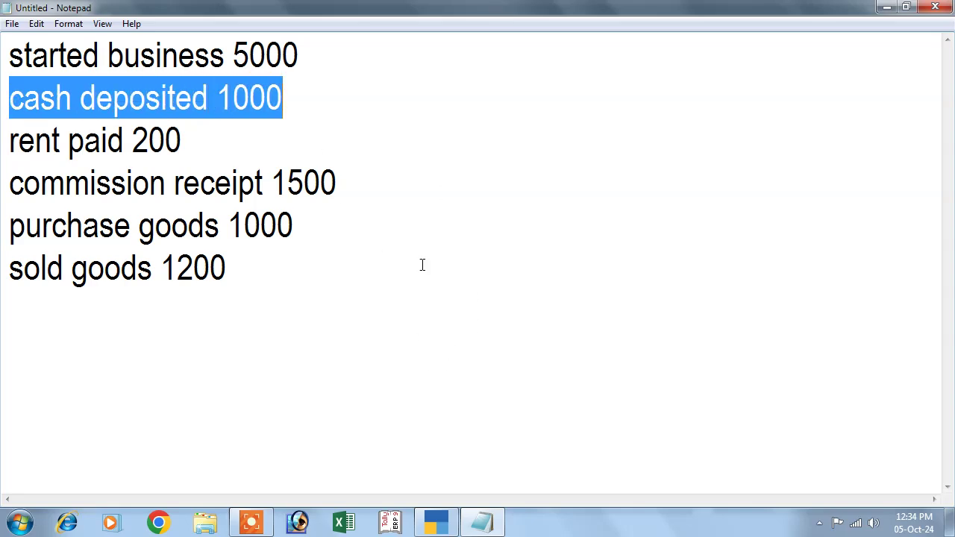
{"action": "left_click", "coordinate": [435, 523]}
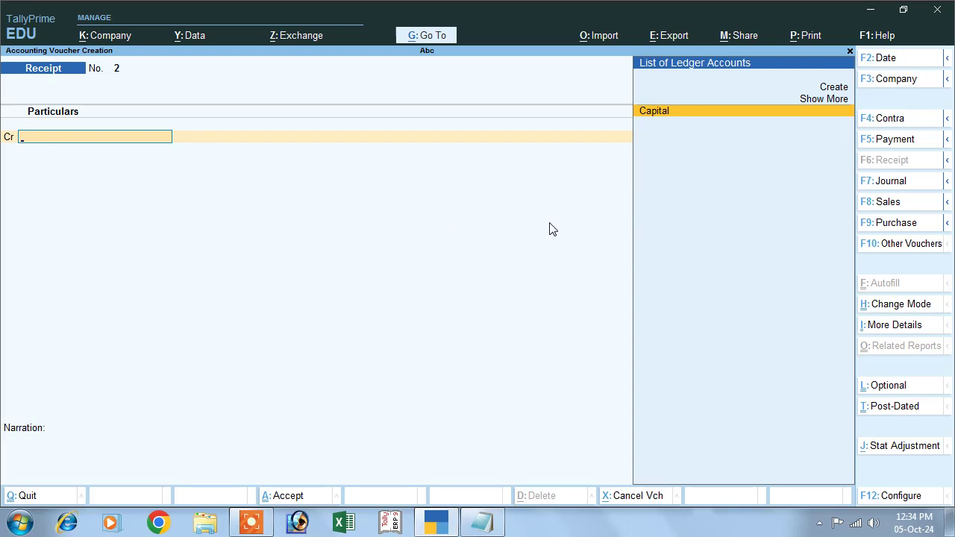
Switch to a Contra voucher, credit Cash 1,000, and begin a new ledger for the debit side
{"action": "left_click", "coordinate": [888, 125]}
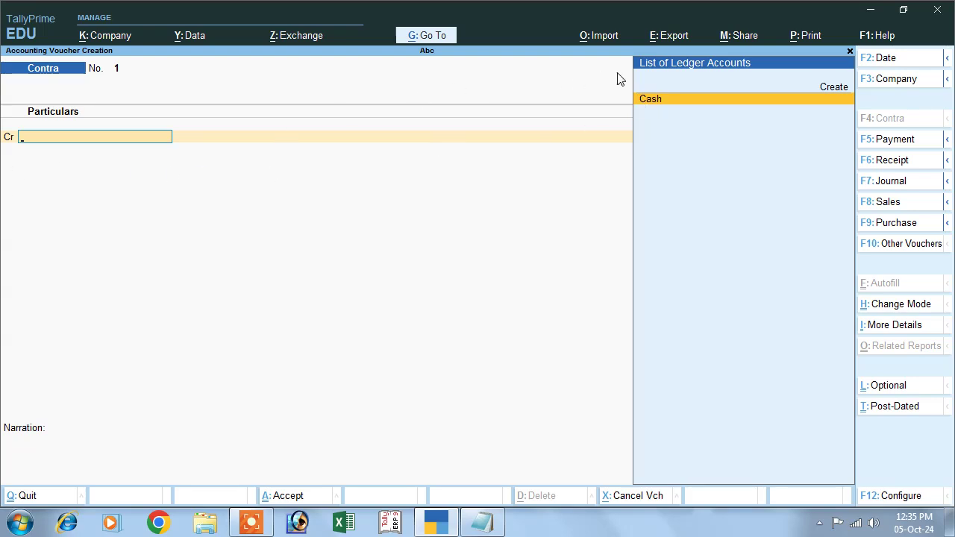
{"action": "left_click", "coordinate": [652, 102]}
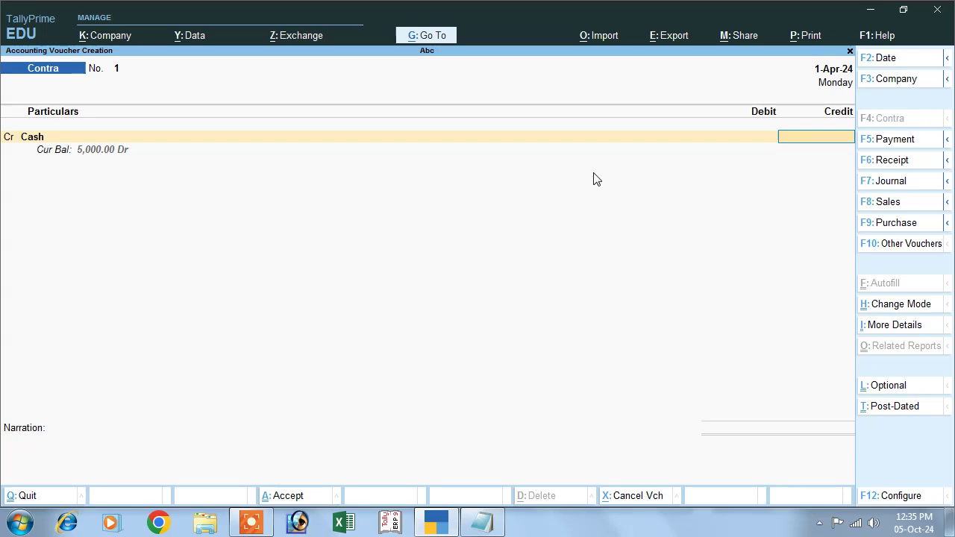
{"action": "left_click", "coordinate": [479, 520]}
{"action": "left_click", "coordinate": [479, 521]}
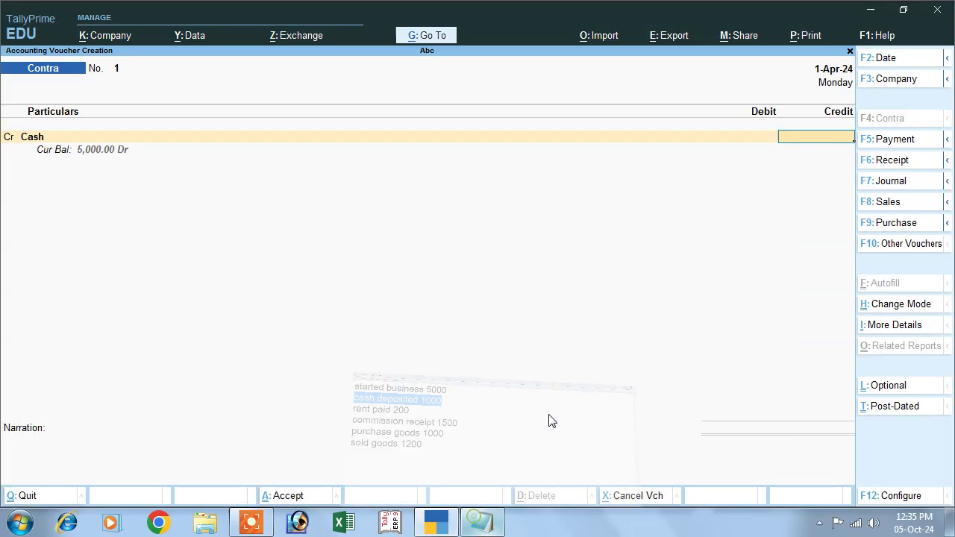
{"action": "type", "text": "1000"}
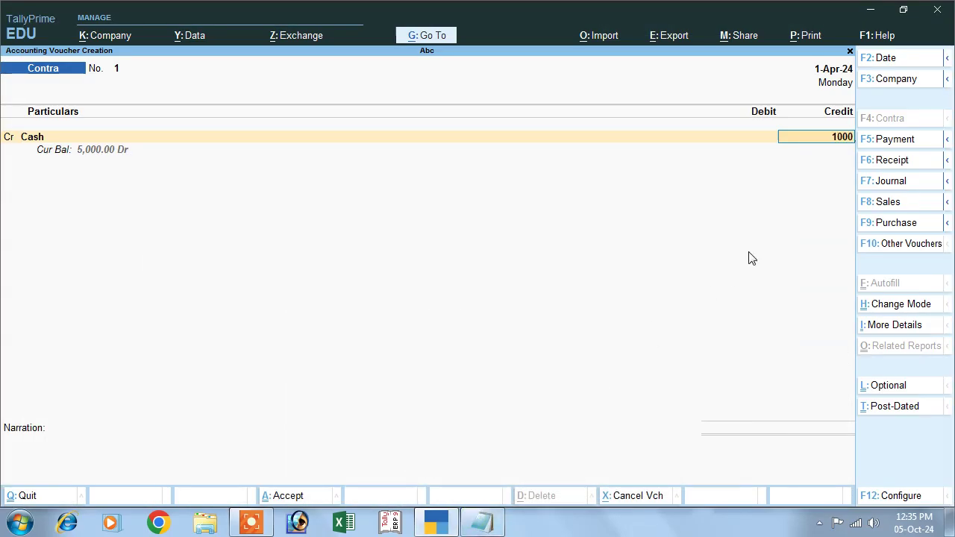
{"action": "key", "text": "Return"}
{"action": "key", "text": "Return"}
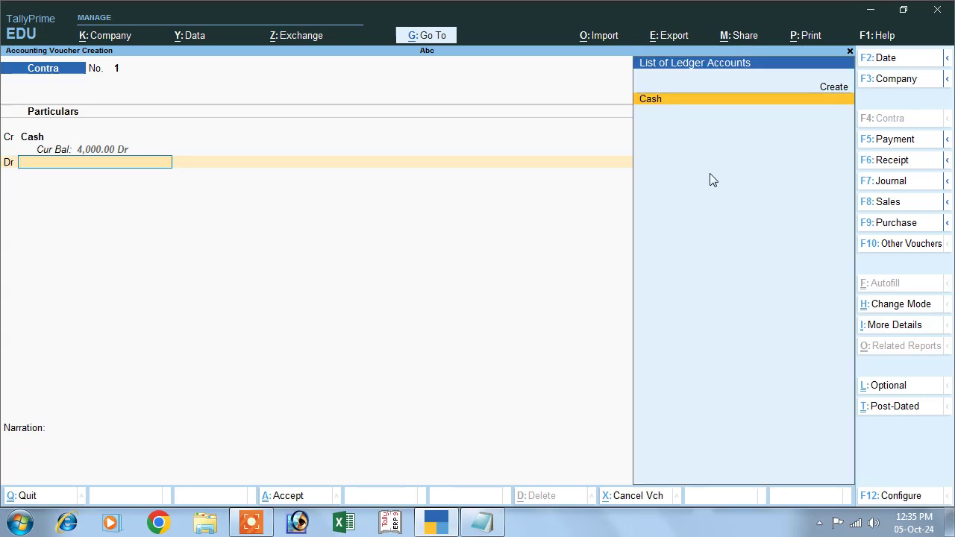
{"action": "left_click", "coordinate": [824, 89]}
Name the new ledger Bank and place it under the Bank Accounts group
{"action": "type", "text": "B"}
{"action": "key", "text": "Return"}
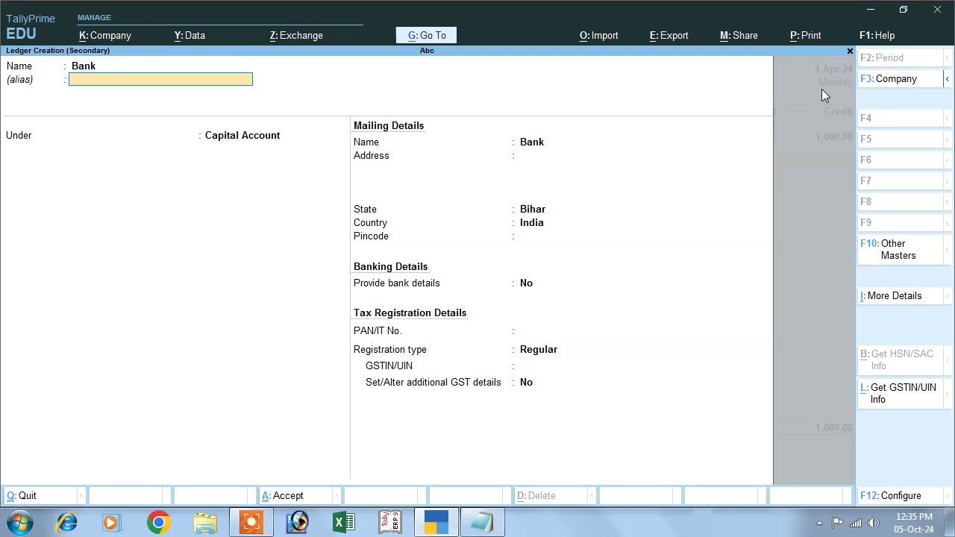
{"action": "key", "text": "Return"}
{"action": "type", "text": "B"}
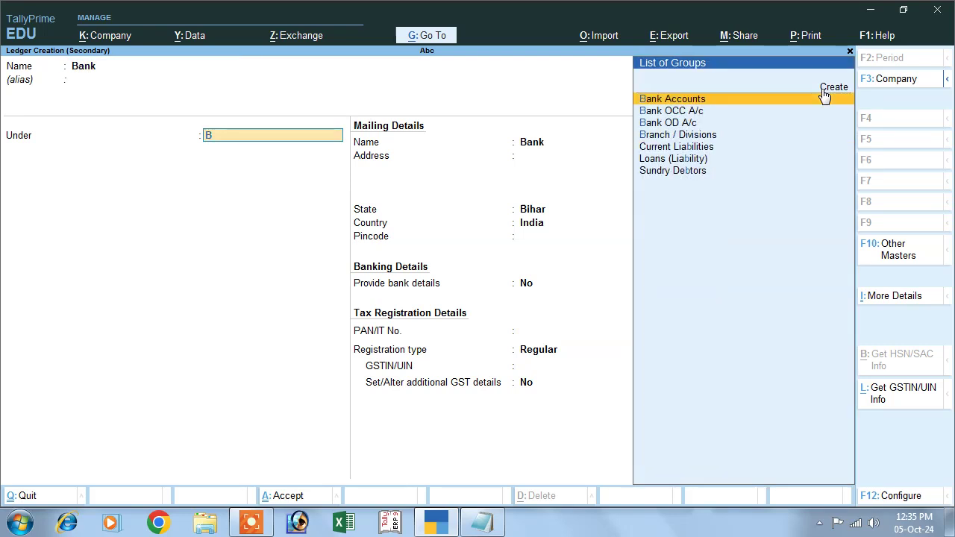
{"action": "key", "text": "Return"}
{"action": "key", "text": "Return"}
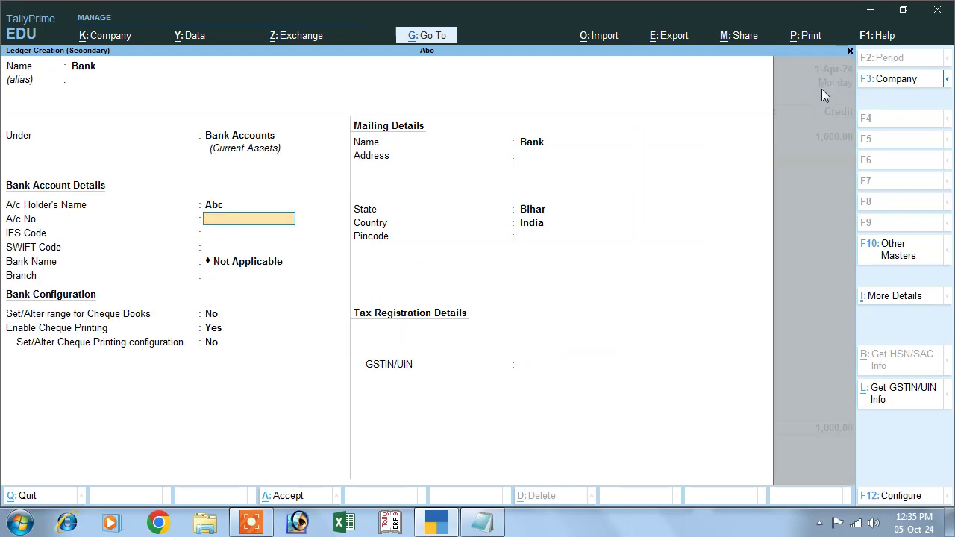
Enter the bank account number and IFS code SBIN, save the ledger, and debit Bank 1,000
{"action": "key", "text": "Return"}
{"action": "key", "text": "BackSpace"}
{"action": "key", "text": "Return"}
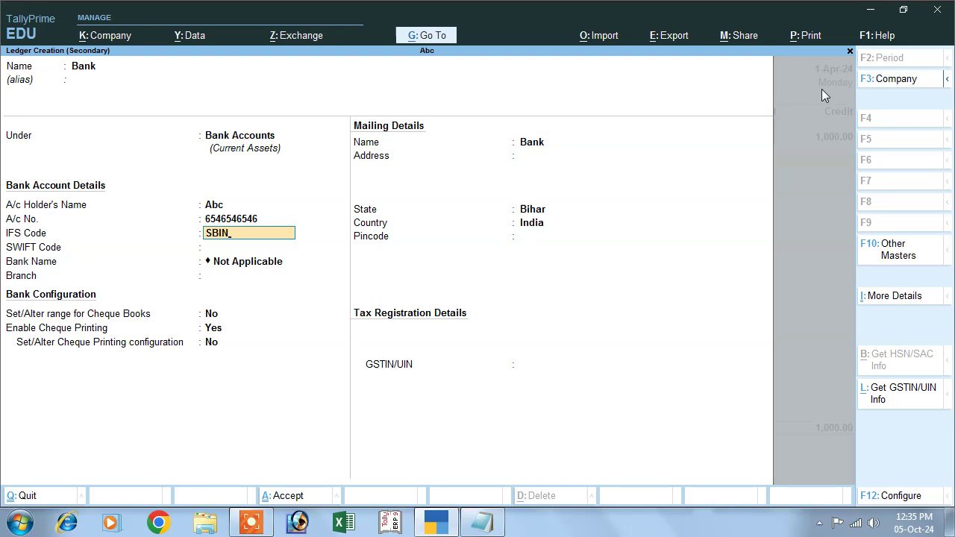
{"action": "key", "text": "Return"}
{"action": "key", "text": "Return"}
{"action": "key", "text": "Return"}
{"action": "key", "text": "Return"}
{"action": "key", "text": "Return"}
{"action": "key", "text": "Return"}
{"action": "key", "text": "Return"}
{"action": "key", "text": "Return"}
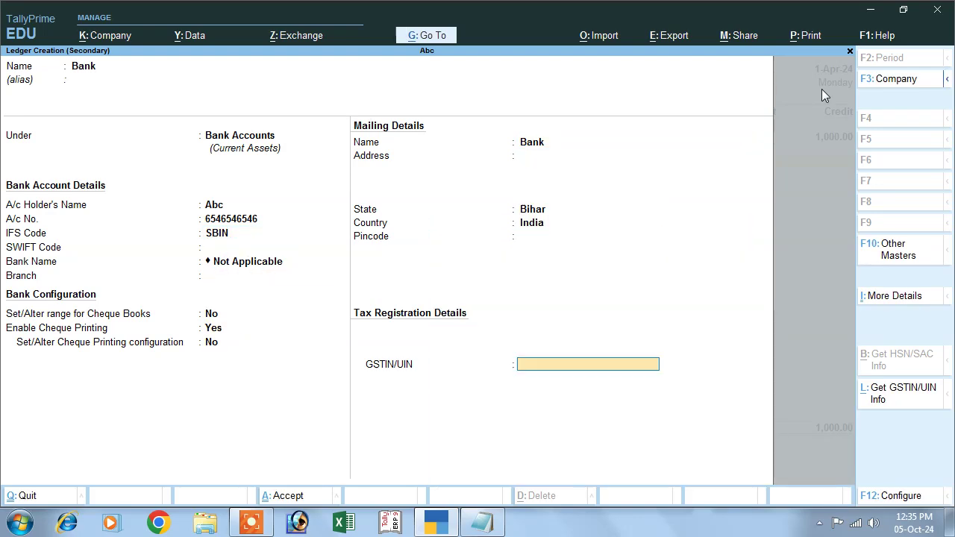
{"action": "key", "text": "Return"}
{"action": "key", "text": "Return"}
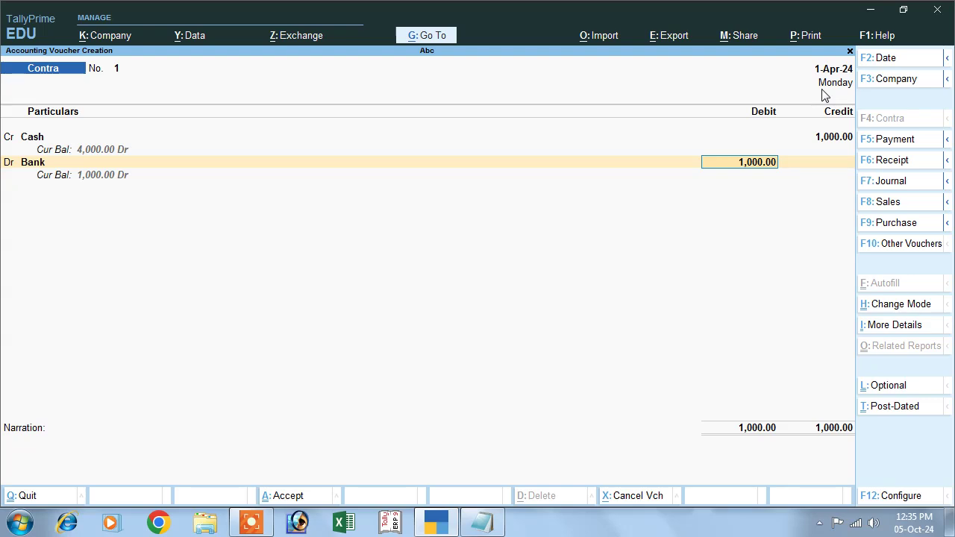
{"action": "key", "text": "Return"}
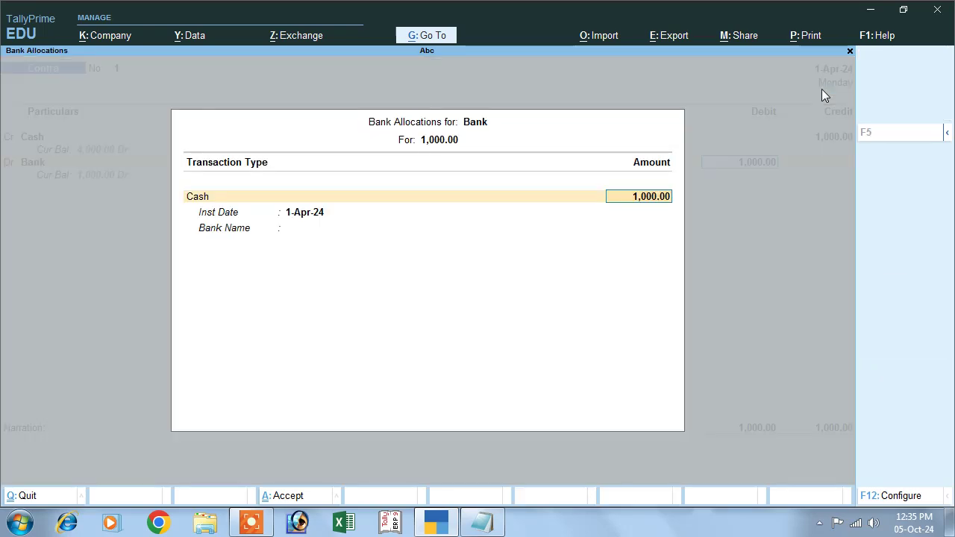
{"action": "key", "text": "Return"}
Record the deposit as two 500 notes and save Contra voucher No. 1
{"action": "key", "text": "Return"}
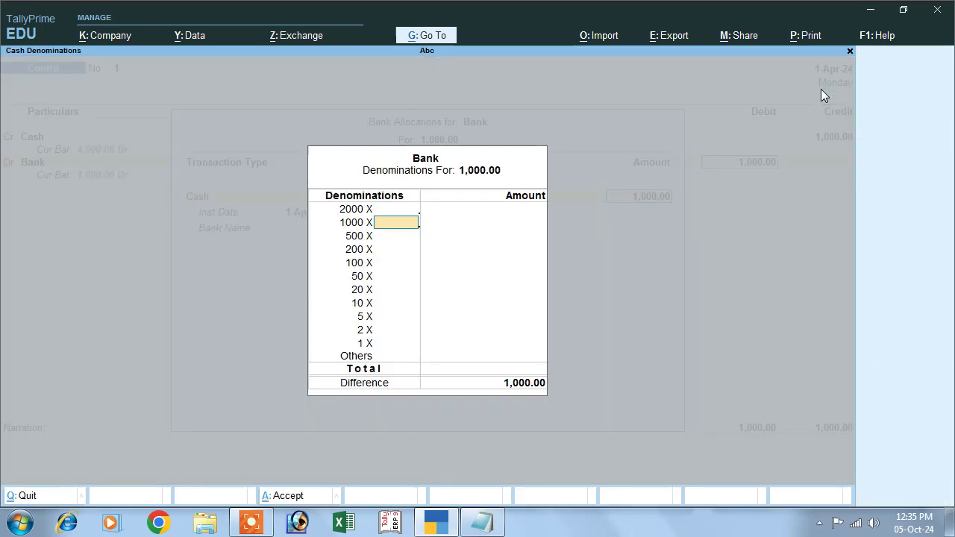
{"action": "key", "text": "Return"}
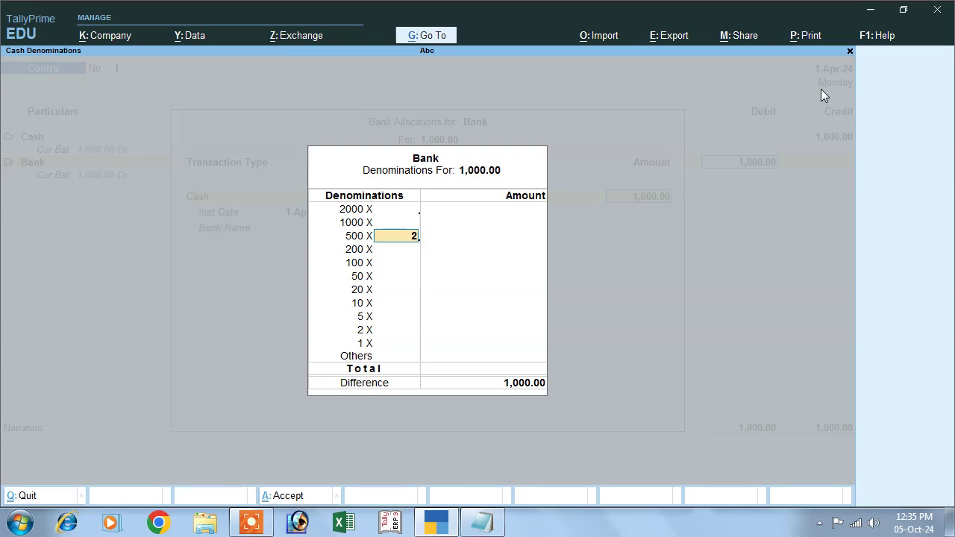
{"action": "type", "text": "2"}
{"action": "key", "text": "Return"}
{"action": "key", "text": "Return"}
{"action": "key", "text": "Return"}
{"action": "key", "text": "Return"}
{"action": "key", "text": "Return"}
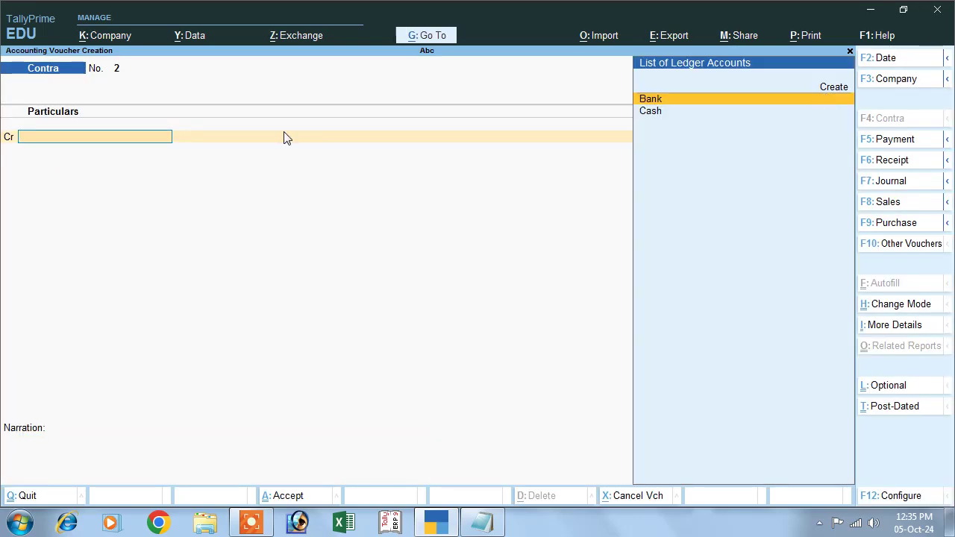
Look up the 'rent paid 200' entry in Notepad and return to TallyPrime
{"action": "left_click", "coordinate": [482, 522]}
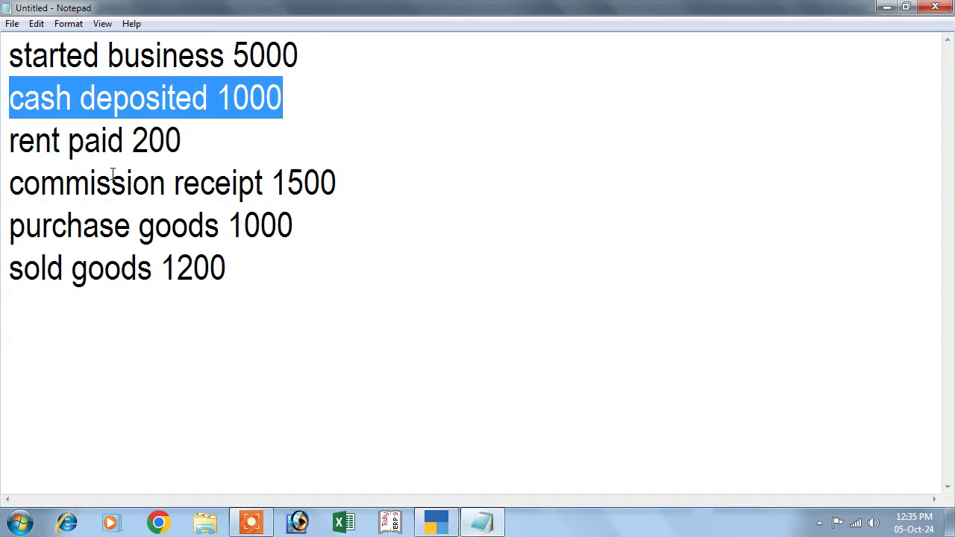
{"action": "left_click_drag", "start_coordinate": [97, 150], "coordinate": [183, 144]}
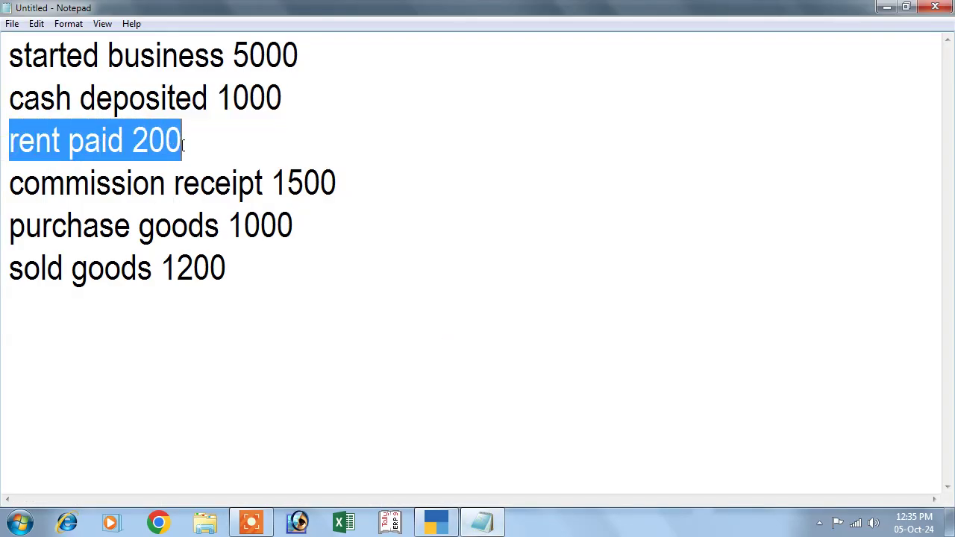
{"action": "left_click", "coordinate": [436, 522]}
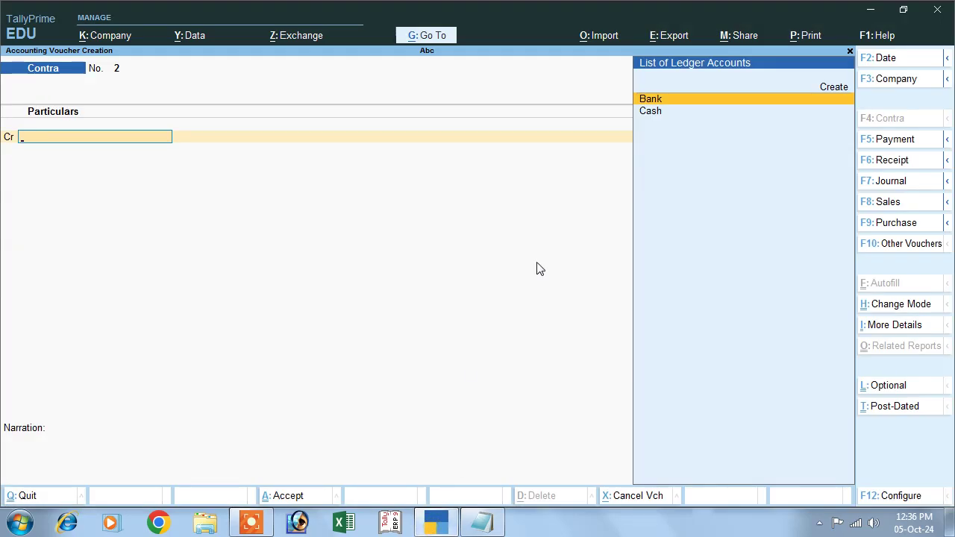
Switch to a Payment voucher and debit a new Rent ledger created under Indirect Expenses
{"action": "left_click", "coordinate": [868, 146]}
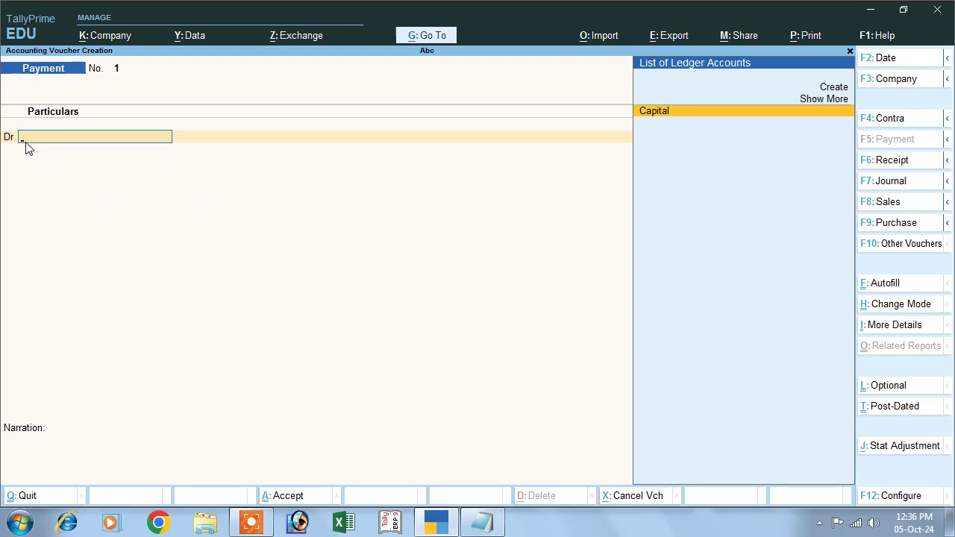
{"action": "left_click", "coordinate": [834, 91]}
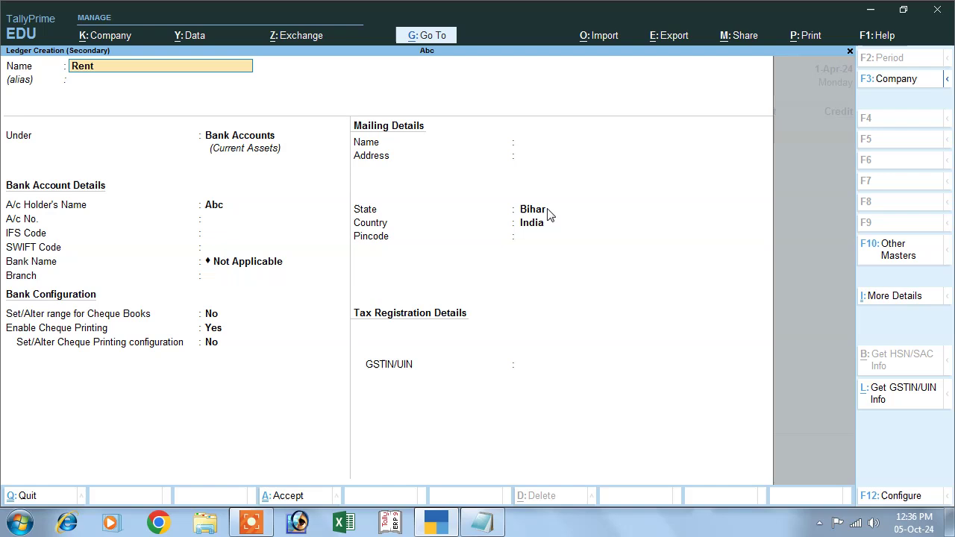
{"action": "key", "text": "Return"}
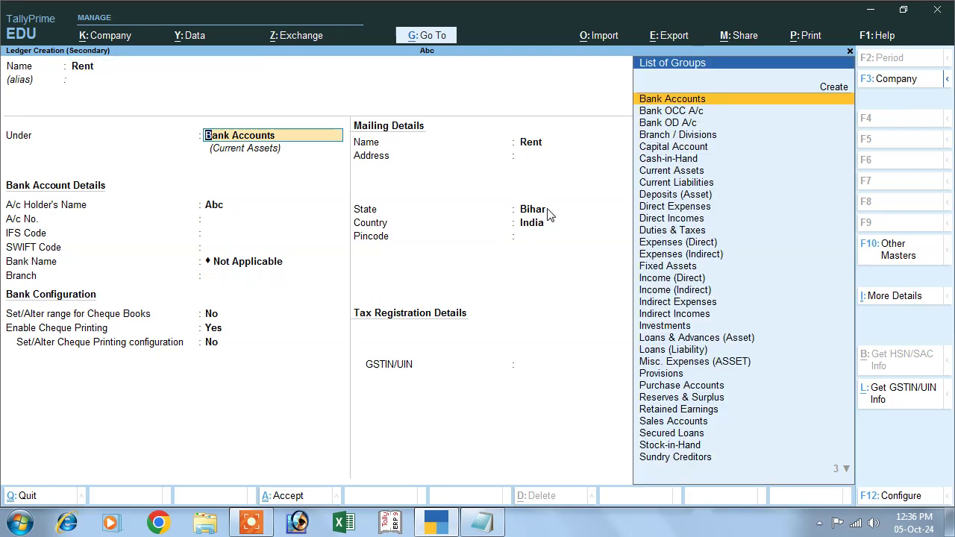
{"action": "type", "text": "i"}
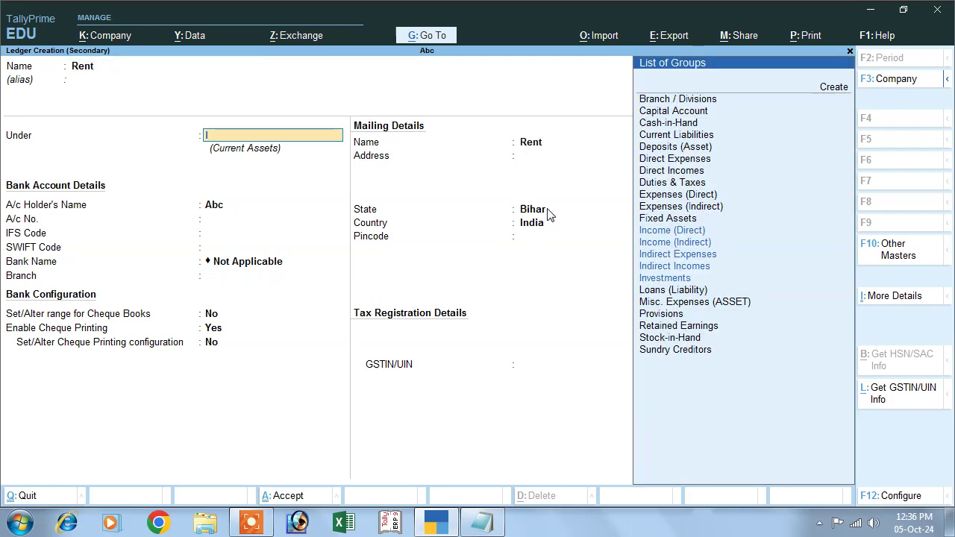
{"action": "key", "text": "Down"}
{"action": "key", "text": "Down"}
{"action": "key", "text": "Down"}
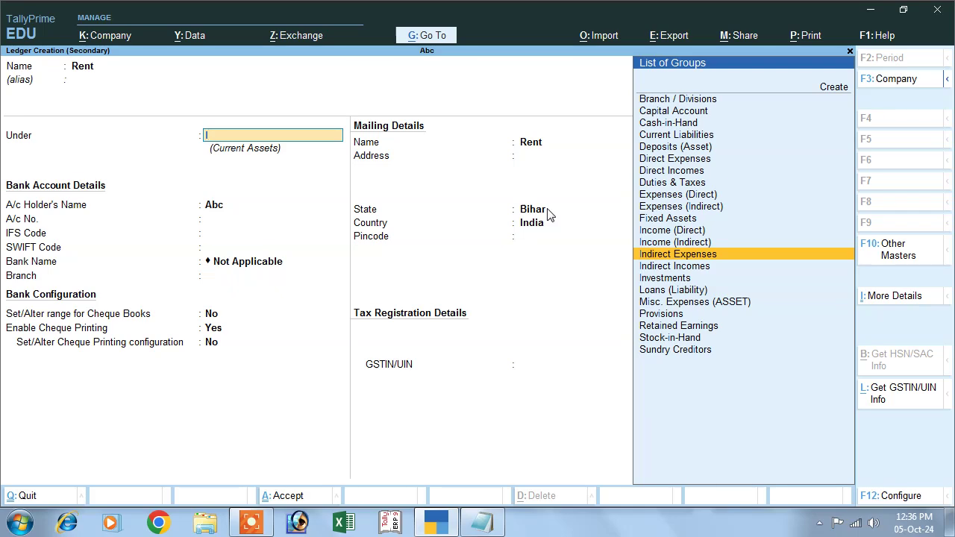
{"action": "key", "text": "Return"}
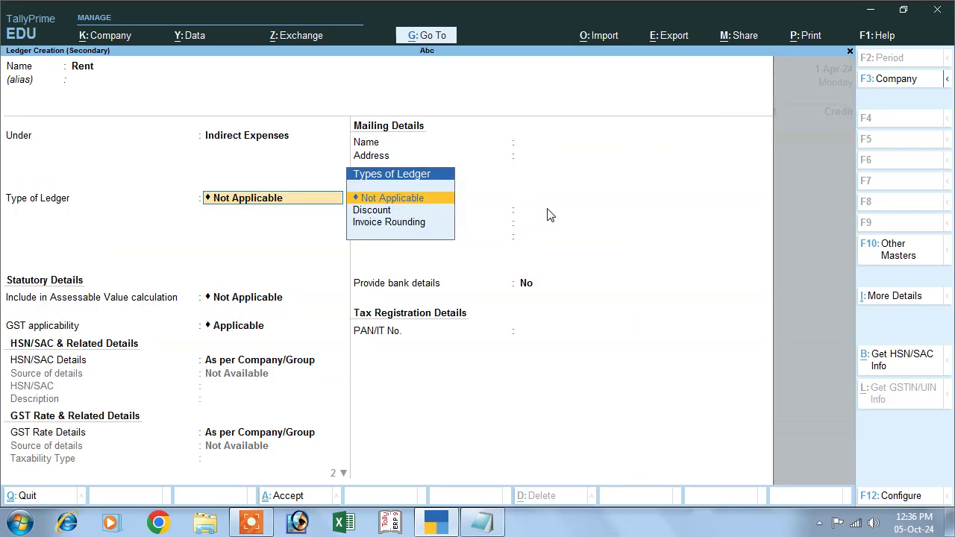
{"action": "key", "text": "Return"}
{"action": "key", "text": "Return"}
{"action": "key", "text": "Return"}
{"action": "key", "text": "Return"}
{"action": "key", "text": "Return"}
{"action": "key", "text": "Return"}
{"action": "key", "text": "Return"}
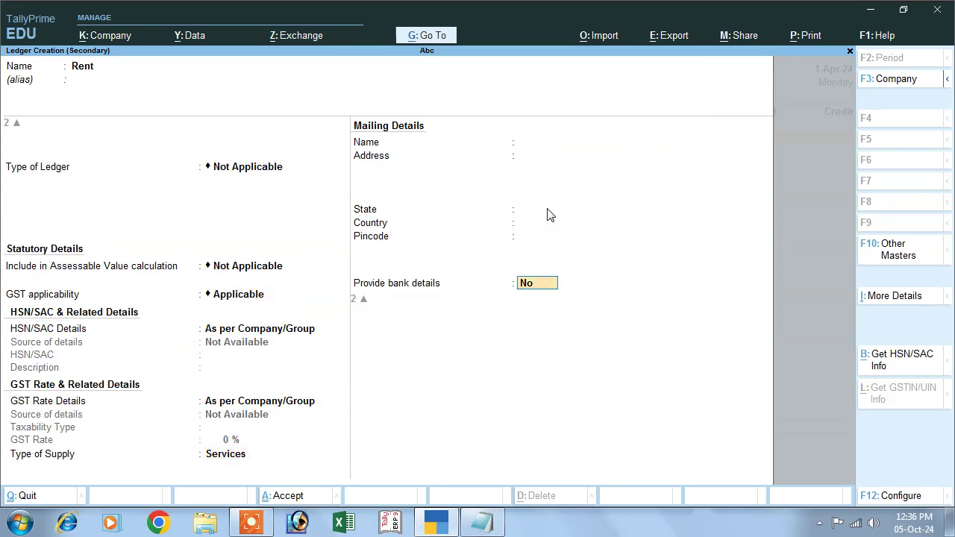
{"action": "key", "text": "Return"}
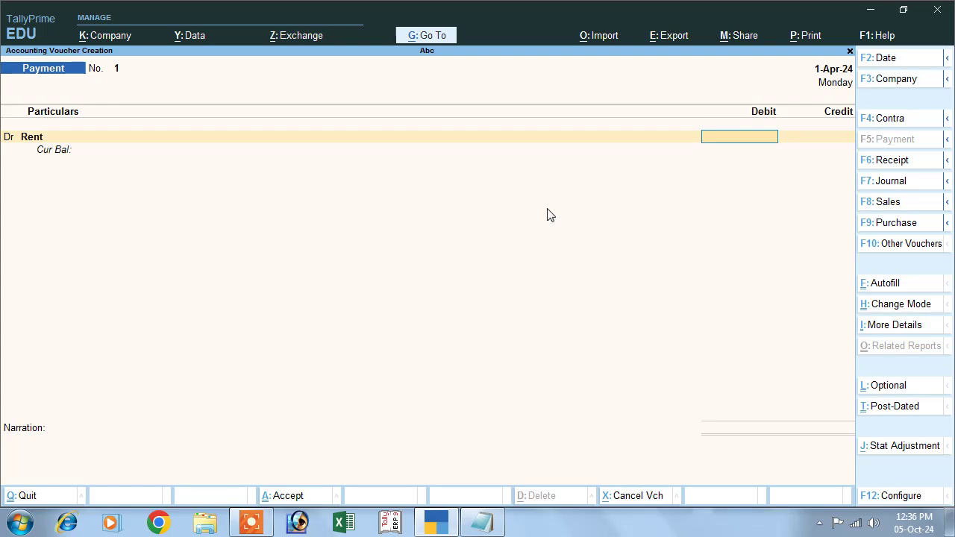
Debit Rent 200 and credit Cash 200 on Payment voucher No. 1
{"action": "type", "text": "200"}
{"action": "key", "text": "Return"}
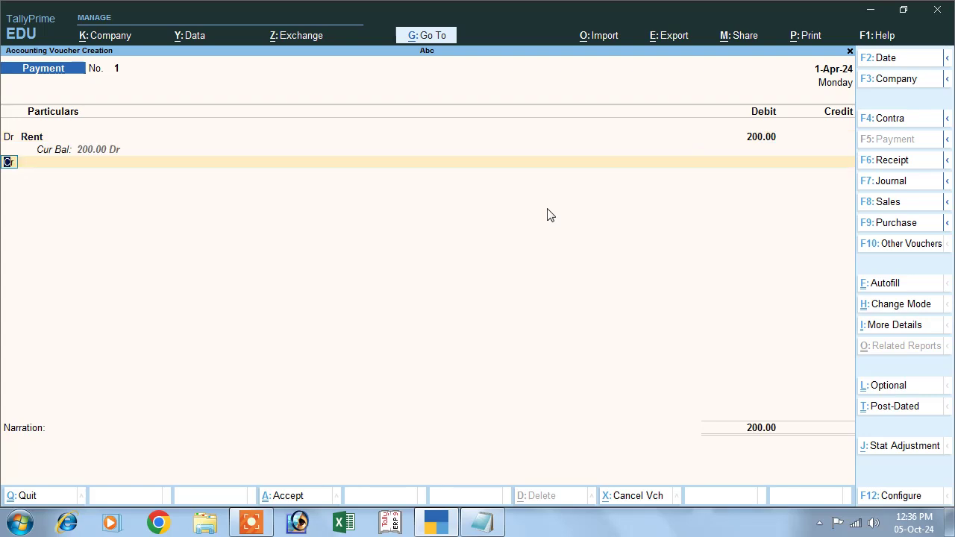
{"action": "key", "text": "Return"}
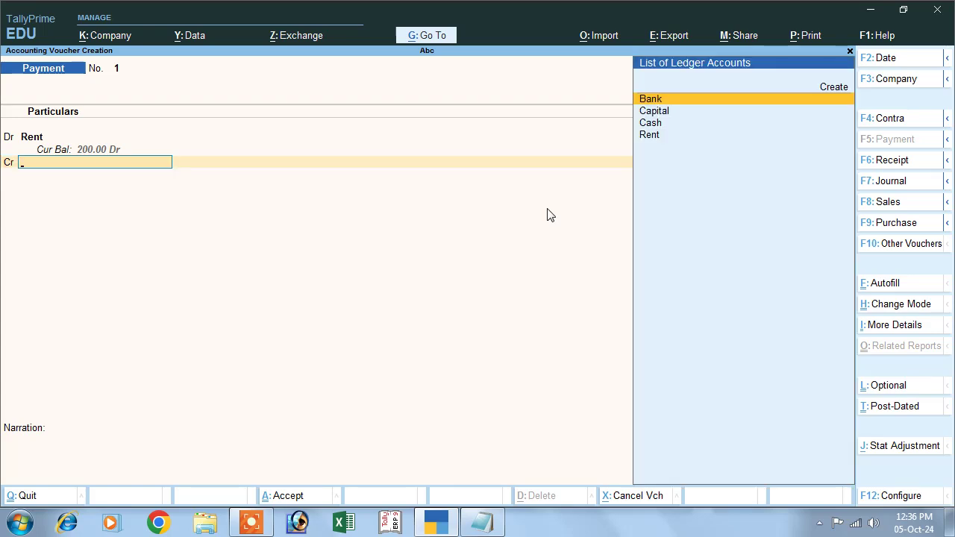
{"action": "left_click", "coordinate": [650, 123]}
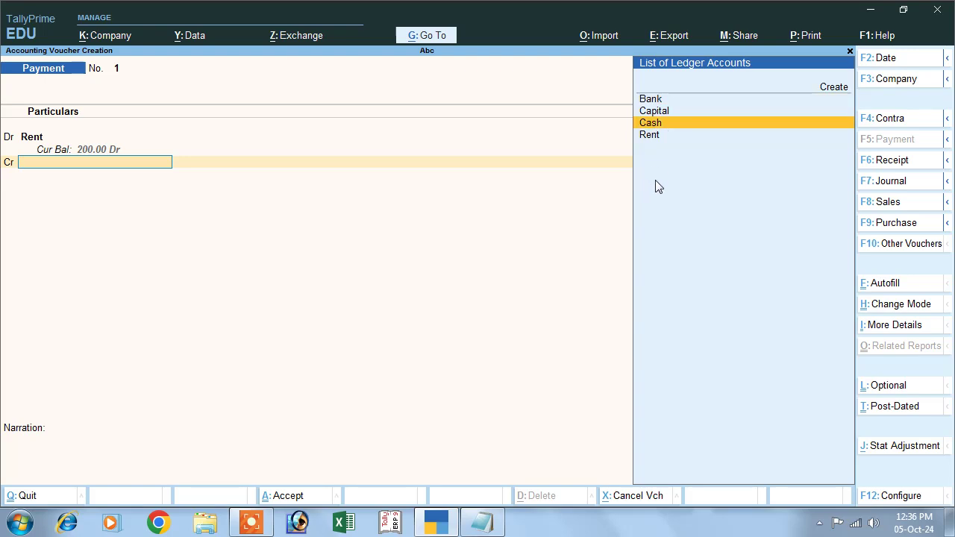
{"action": "key", "text": "Return"}
{"action": "key", "text": "Return"}
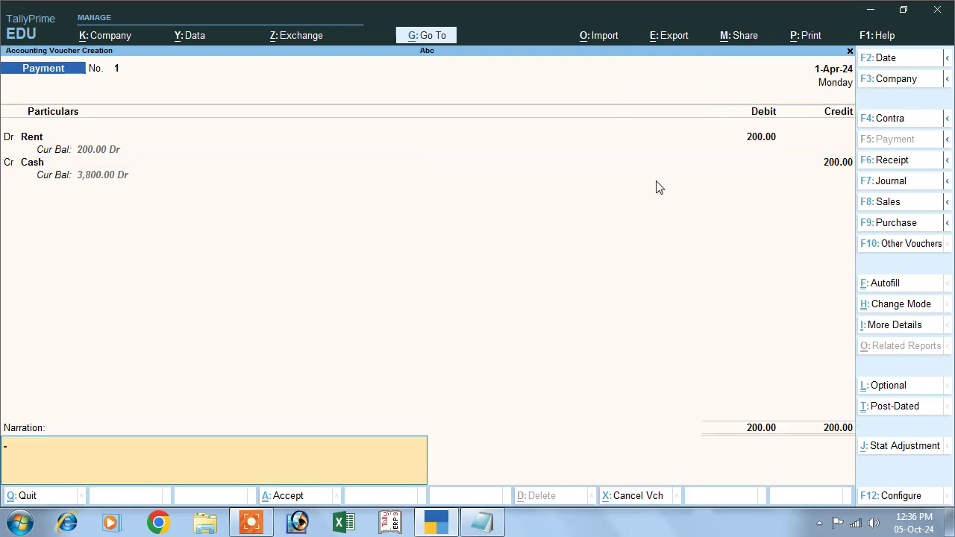
{"action": "key", "text": "Return"}
{"action": "key", "text": "Return"}
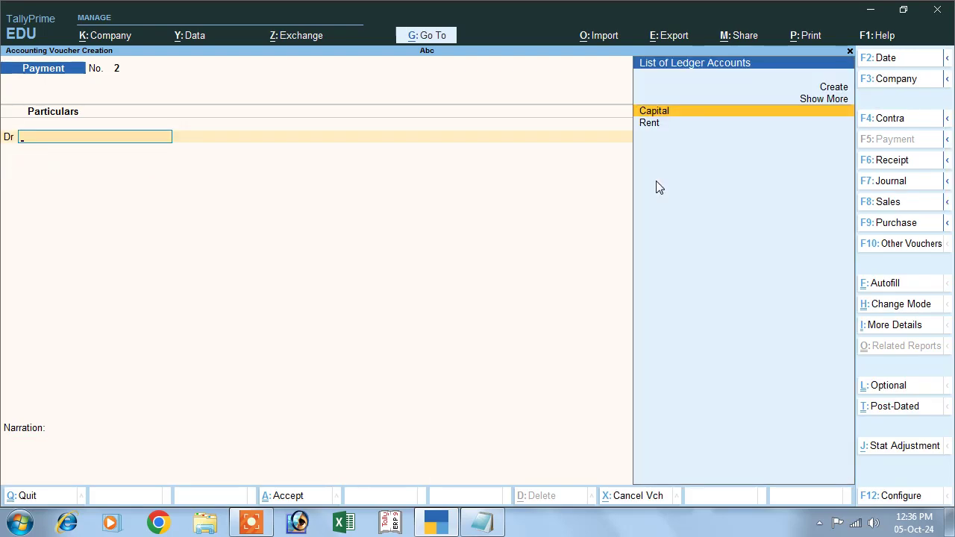
Select the 'commission receipt 1500' line in Notepad, then return to TallyPrime
{"action": "left_click", "coordinate": [482, 522]}
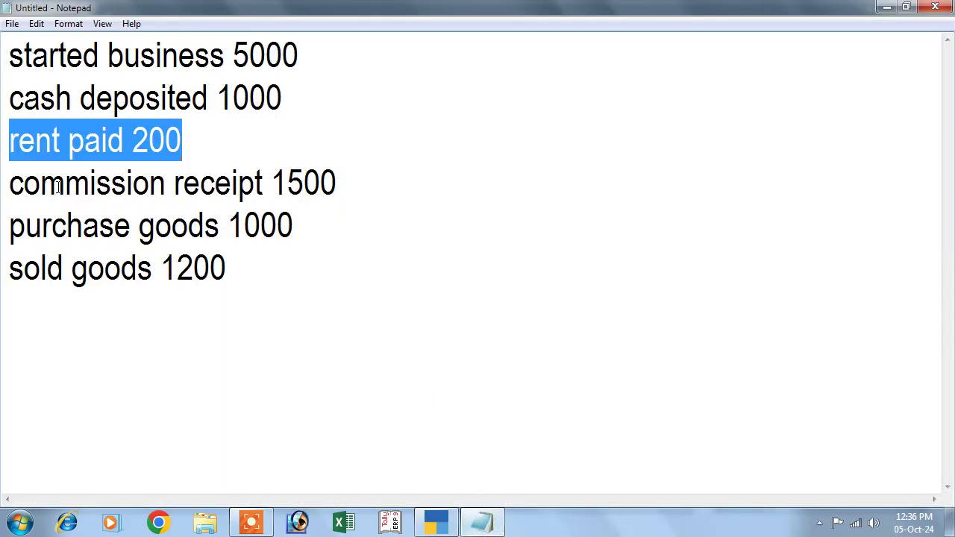
{"action": "left_click_drag", "start_coordinate": [15, 189], "coordinate": [314, 210]}
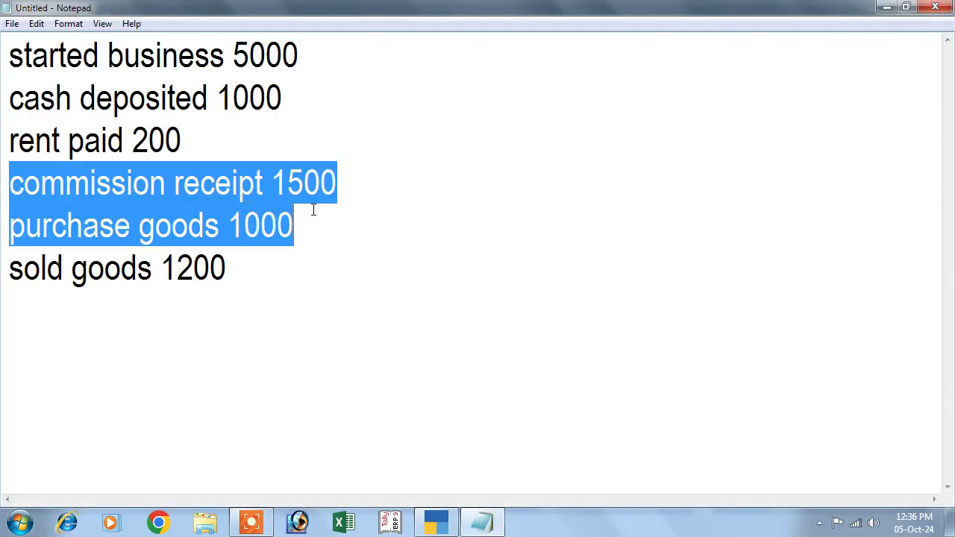
{"action": "left_click", "coordinate": [133, 183]}
{"action": "left_click", "coordinate": [10, 185]}
{"action": "left_click_drag", "start_coordinate": [13, 186], "coordinate": [357, 187]}
{"action": "left_click", "coordinate": [436, 522]}
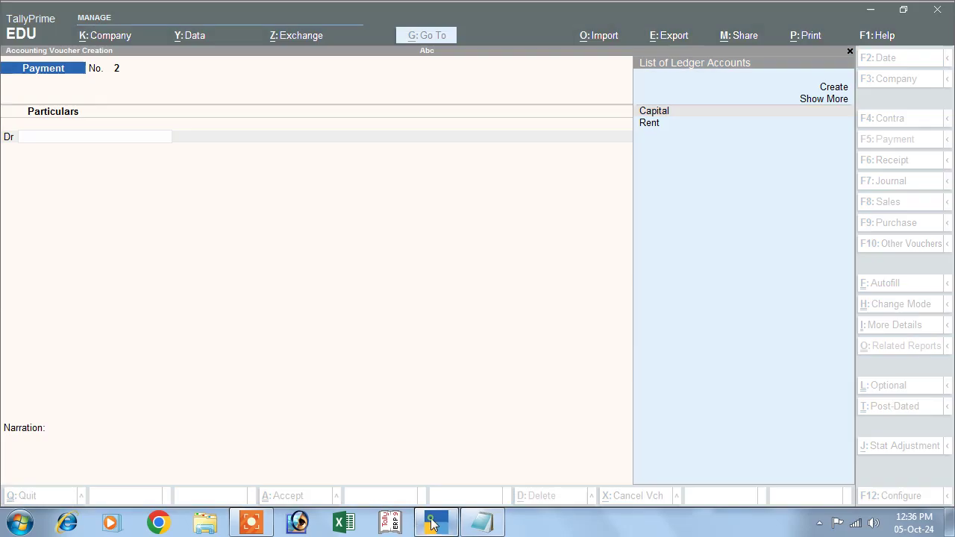
Switch to a Receipt voucher and create a Commission Receipt ledger under Indirect Incomes as the credit
{"action": "left_click", "coordinate": [892, 160]}
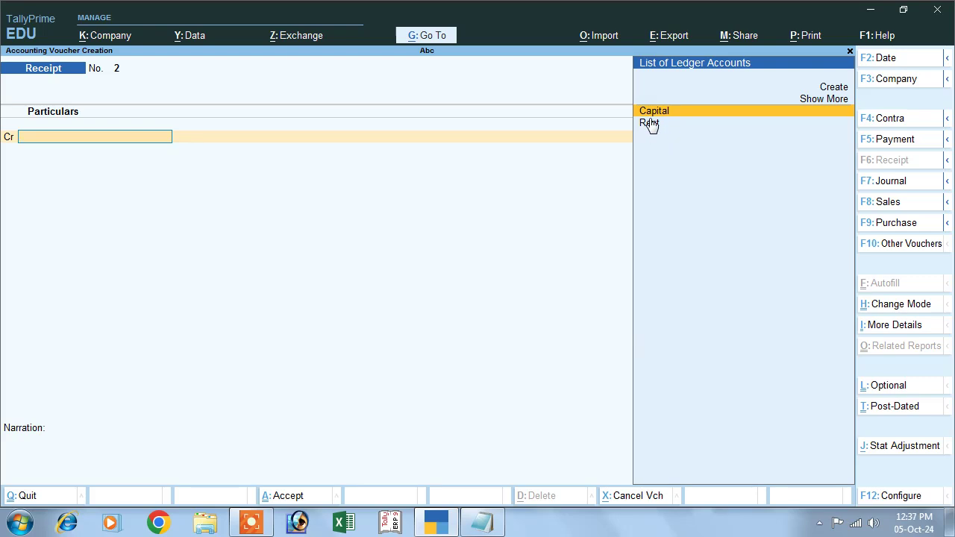
{"action": "left_click", "coordinate": [823, 88]}
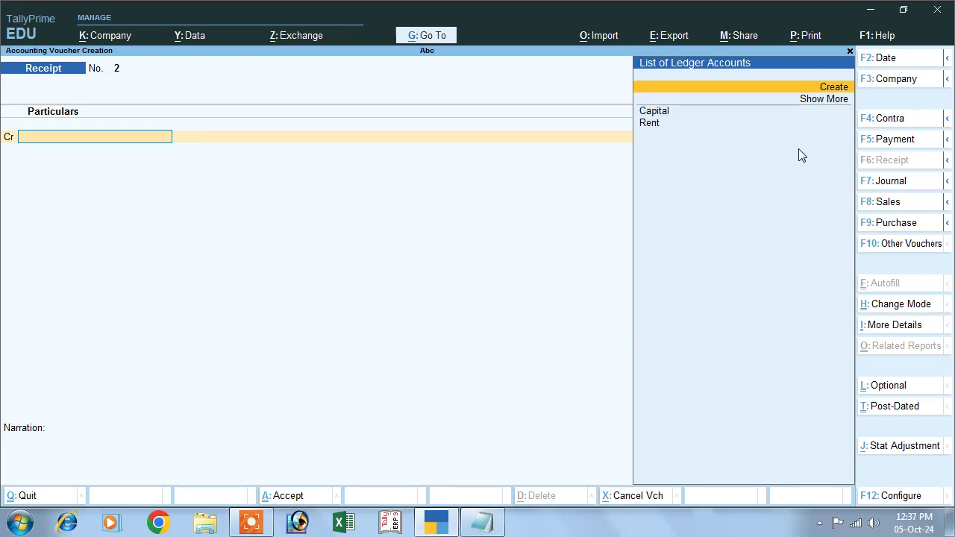
{"action": "key", "text": "Return"}
{"action": "type", "text": "Commission Receipt"}
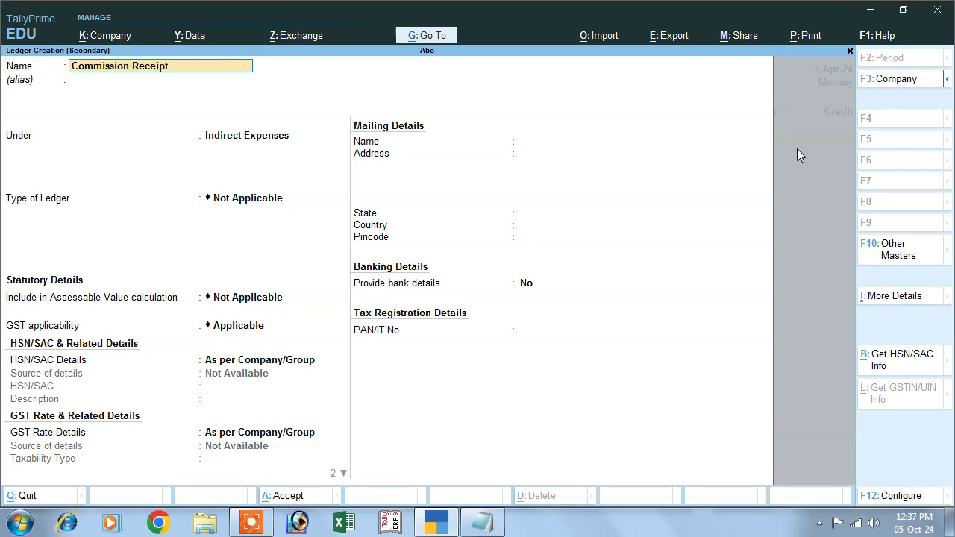
{"action": "key", "text": "Return"}
{"action": "key", "text": "Return"}
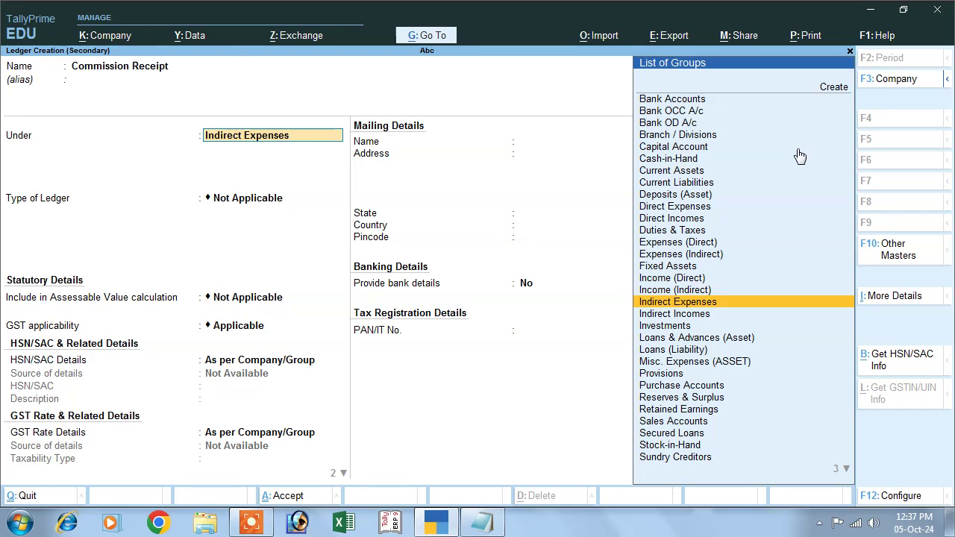
{"action": "type", "text": "I"}
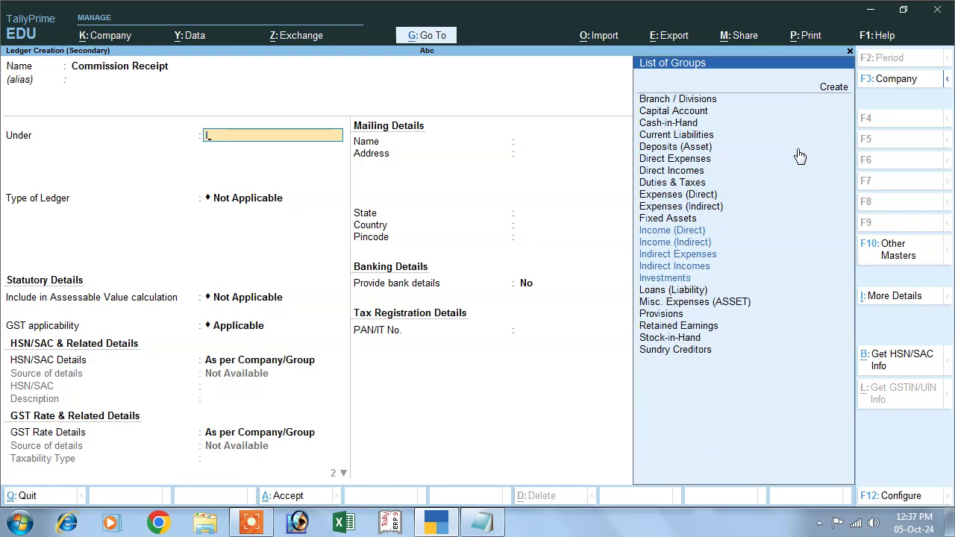
{"action": "key", "text": "Down"}
{"action": "key", "text": "Down"}
{"action": "key", "text": "Down"}
{"action": "key", "text": "Down"}
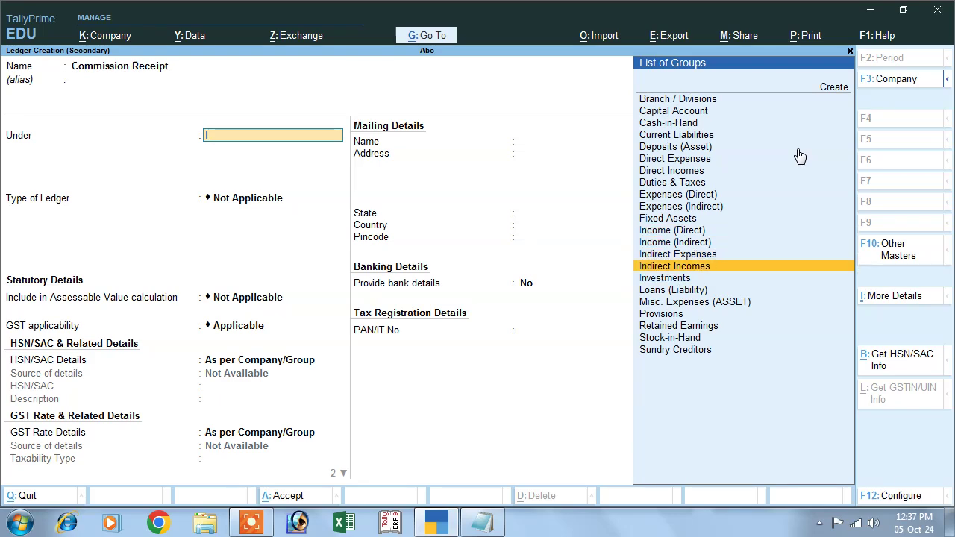
{"action": "key", "text": "Return"}
{"action": "key", "text": "Return"}
{"action": "key", "text": "Return"}
{"action": "key", "text": "Return"}
{"action": "key", "text": "Return"}
{"action": "key", "text": "Return"}
{"action": "key", "text": "Return"}
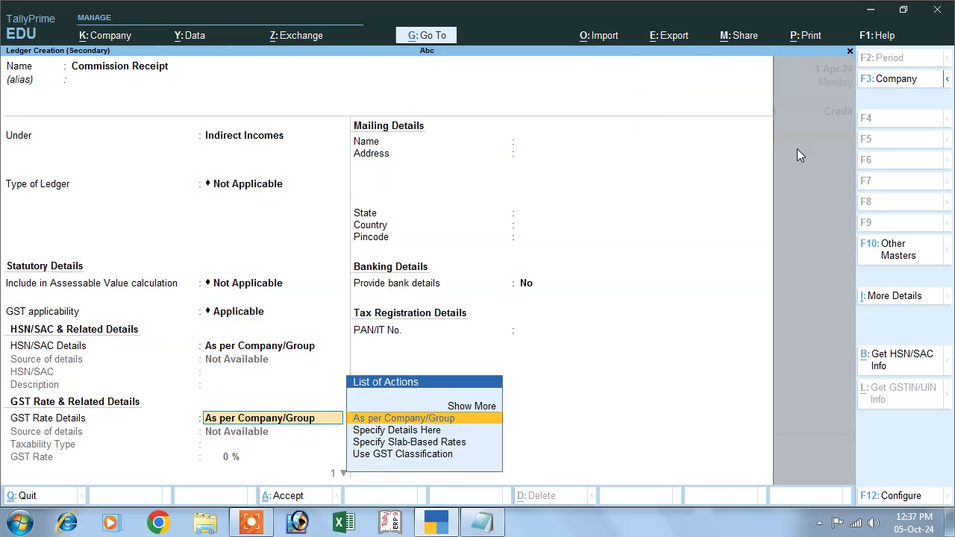
{"action": "key", "text": "Return"}
{"action": "key", "text": "Return"}
{"action": "key", "text": "Return"}
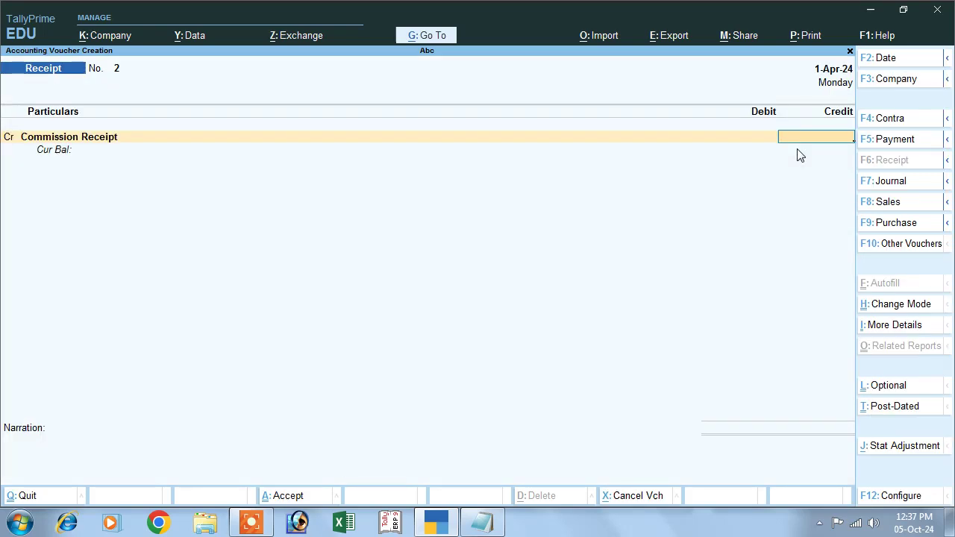
Credit Commission Receipt 1,500, debit Cash 1,500, and pass the narration
{"action": "left_click", "coordinate": [482, 523]}
{"action": "left_click", "coordinate": [482, 522]}
{"action": "type", "text": "1500"}
{"action": "key", "text": "Return"}
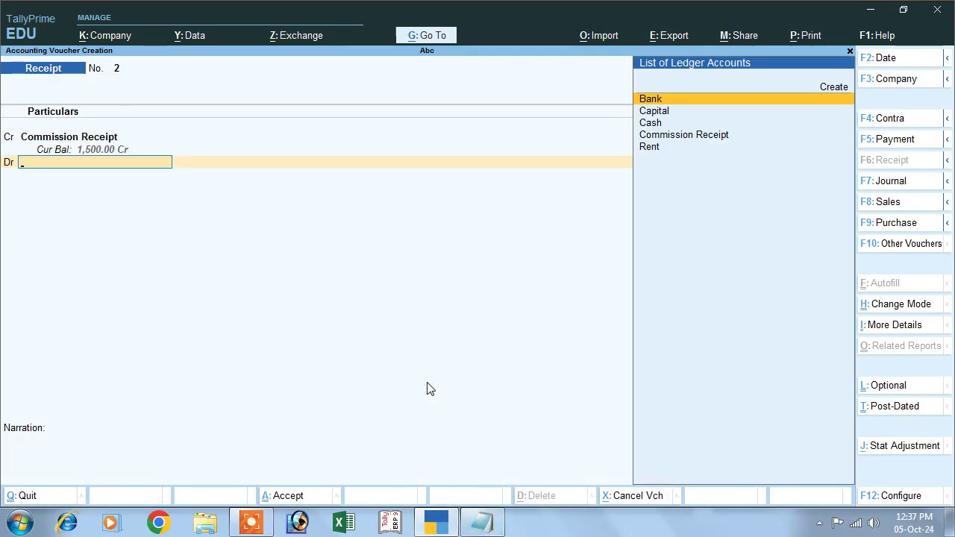
{"action": "key", "text": "Down"}
{"action": "key", "text": "Down"}
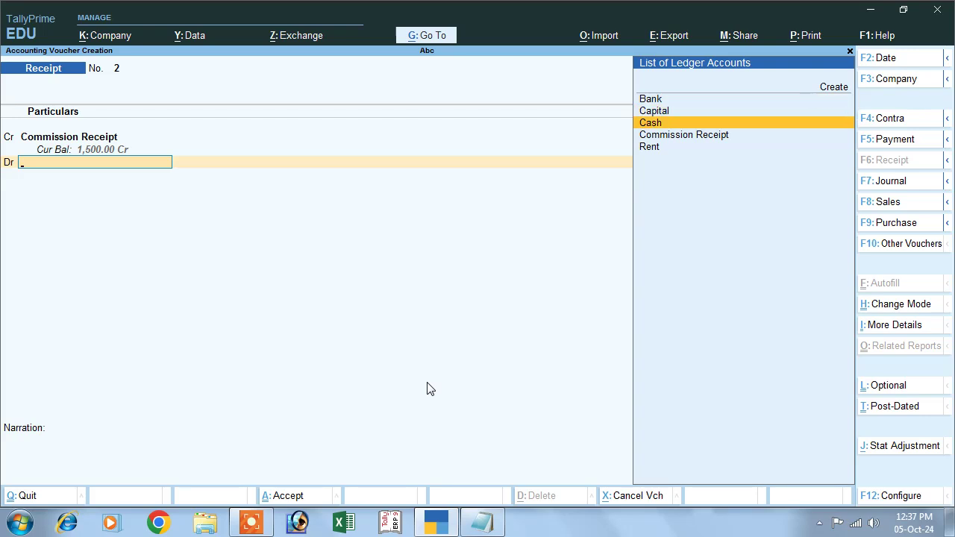
{"action": "key", "text": "Return"}
{"action": "key", "text": "Return"}
{"action": "key", "text": "Return"}
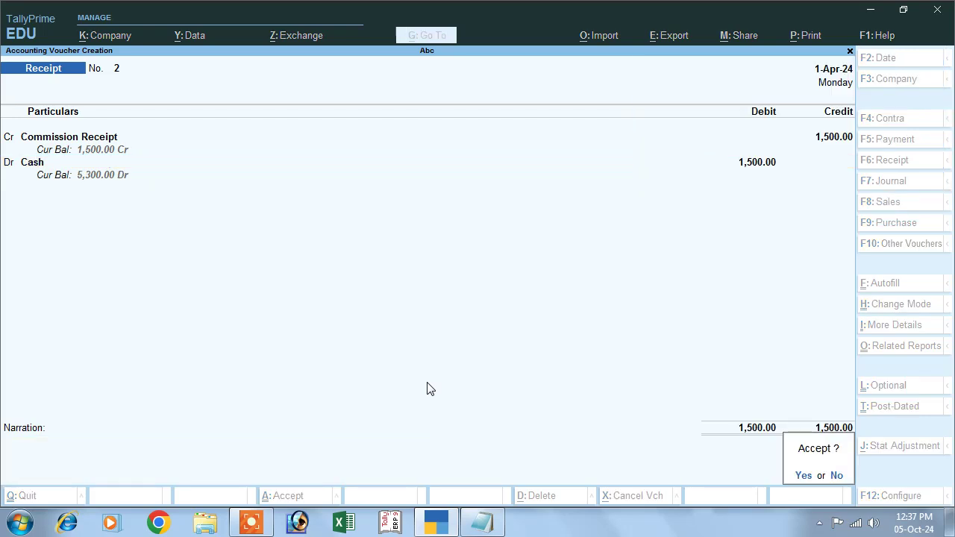
{"action": "key", "text": "Return"}
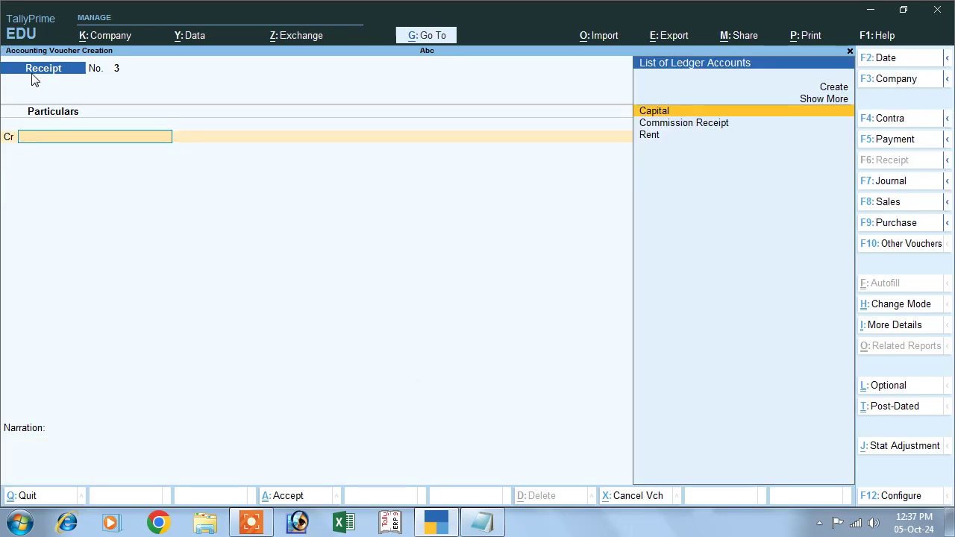
{"action": "left_click", "coordinate": [431, 526]}
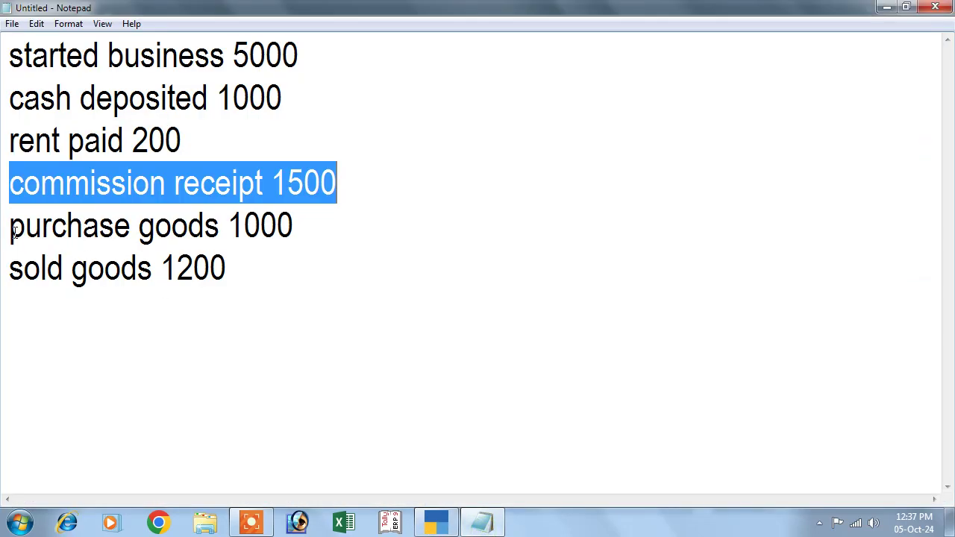
{"action": "left_click_drag", "start_coordinate": [14, 231], "coordinate": [312, 236]}
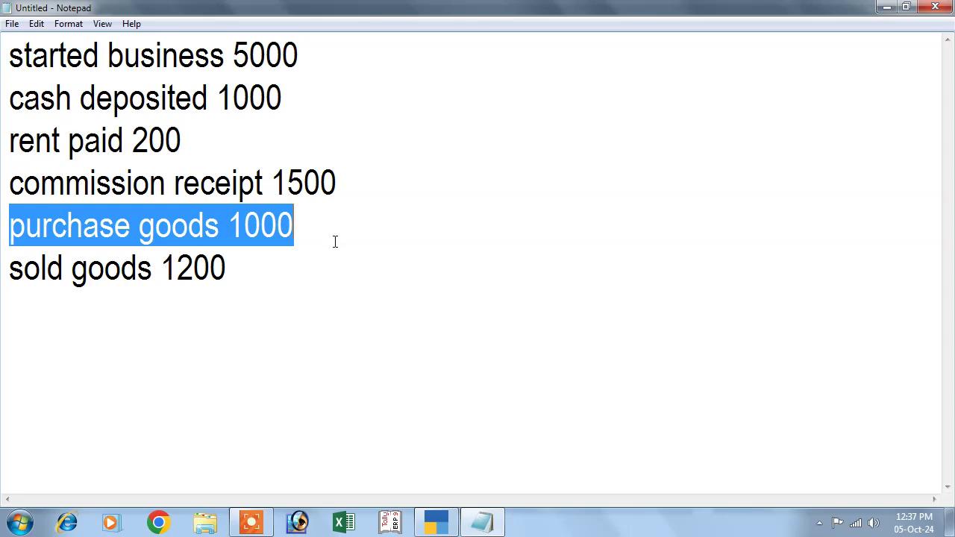
{"action": "left_click", "coordinate": [436, 522]}
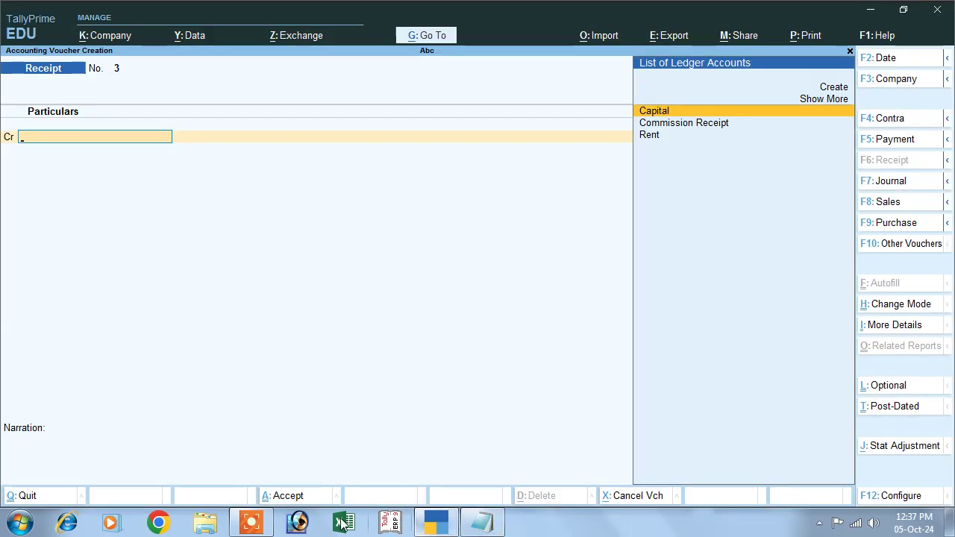
Start a Purchase voucher and switch it to As Voucher mode
{"action": "left_click", "coordinate": [896, 223]}
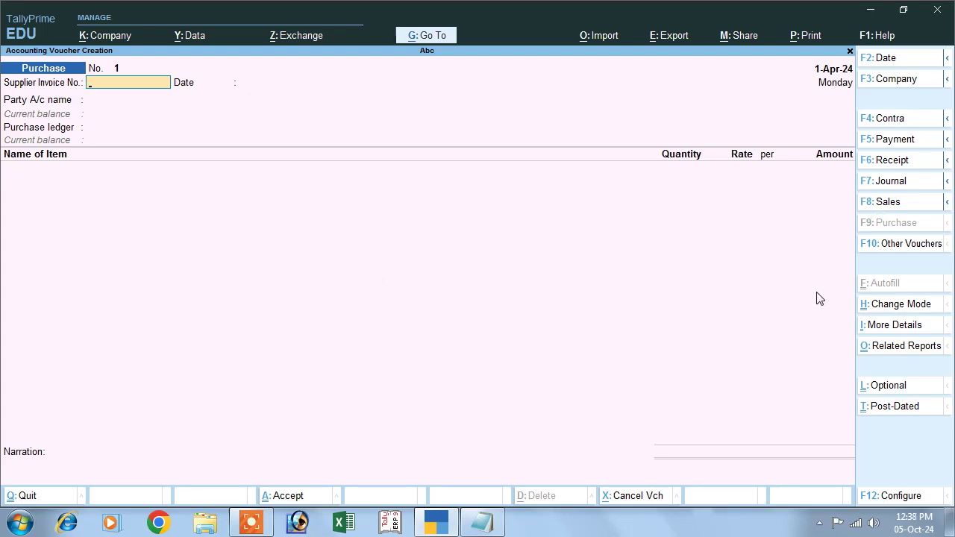
{"action": "left_click", "coordinate": [881, 311]}
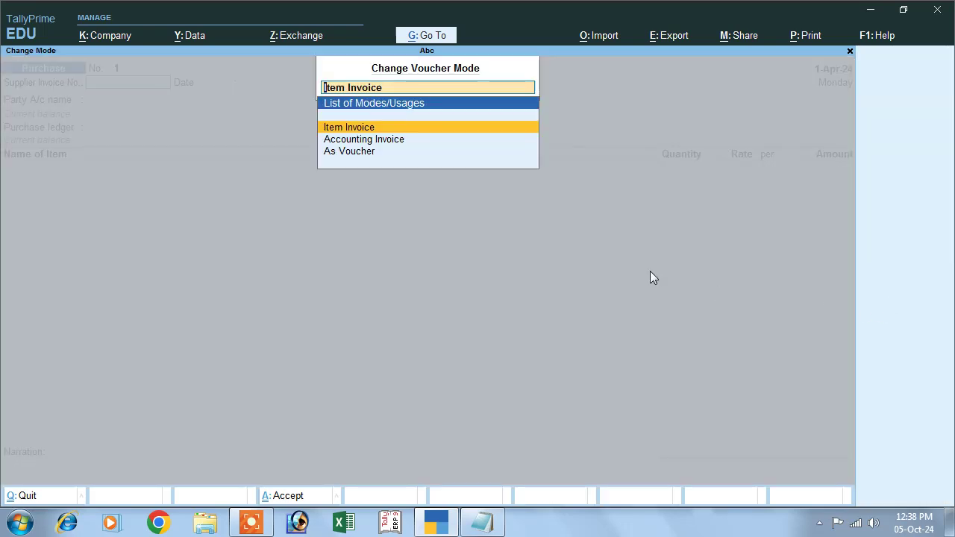
{"action": "left_click", "coordinate": [364, 152]}
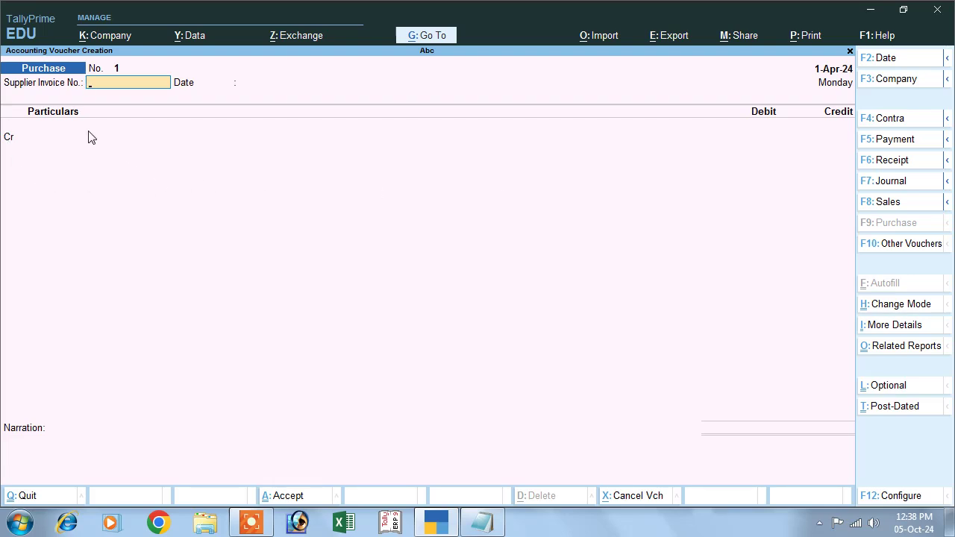
Enter supplier invoice 01 dated 1-Apr-24 and credit Cash 1,000
{"action": "key", "text": "Return"}
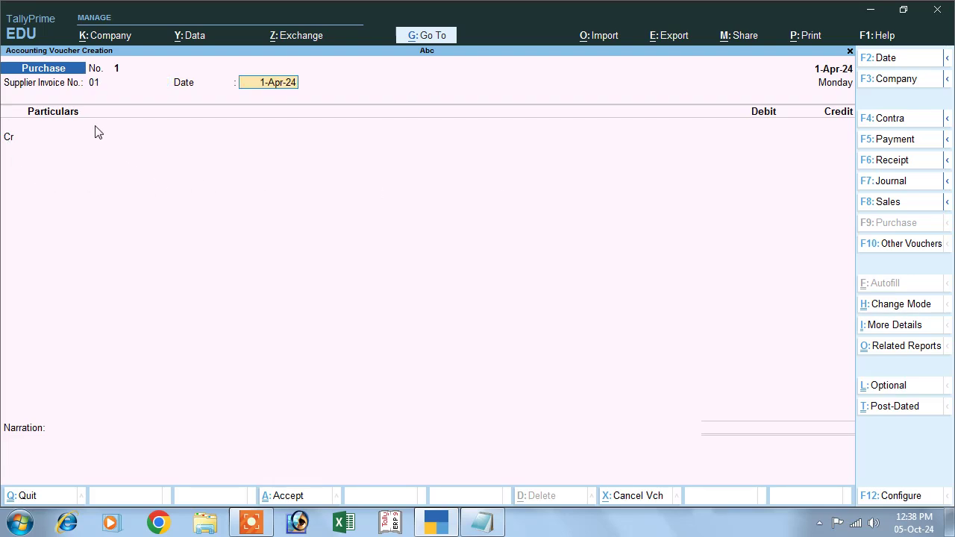
{"action": "key", "text": "Return"}
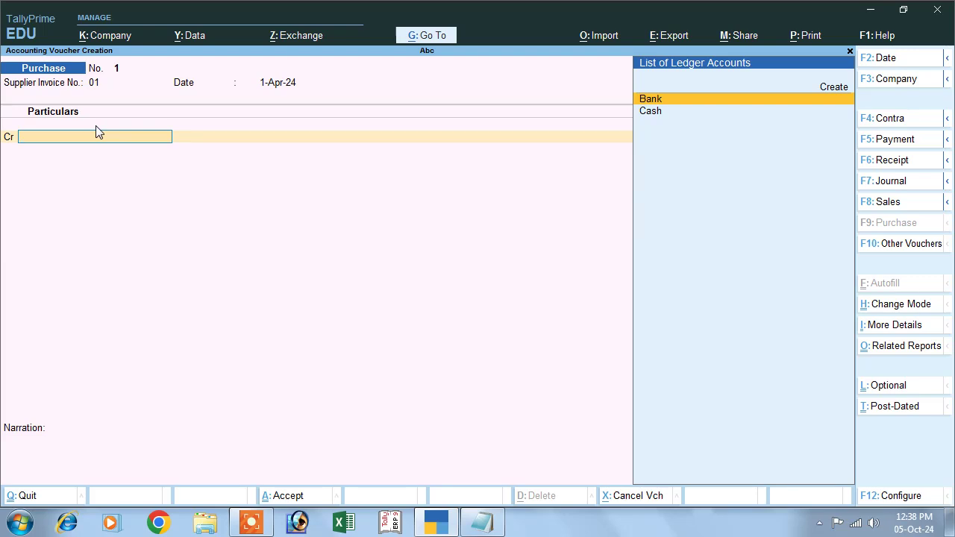
{"action": "key", "text": "Down"}
{"action": "key", "text": "Return"}
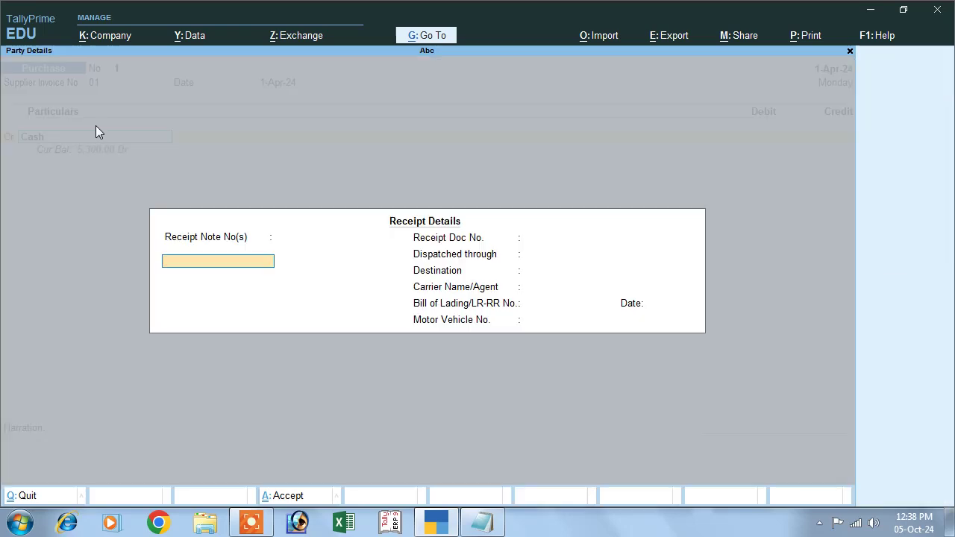
{"action": "key", "text": "Return"}
{"action": "key", "text": "Return"}
{"action": "key", "text": "Return"}
{"action": "key", "text": "Return"}
{"action": "key", "text": "Return"}
{"action": "key", "text": "Return"}
{"action": "key", "text": "Return"}
{"action": "key", "text": "Return"}
{"action": "key", "text": "Return"}
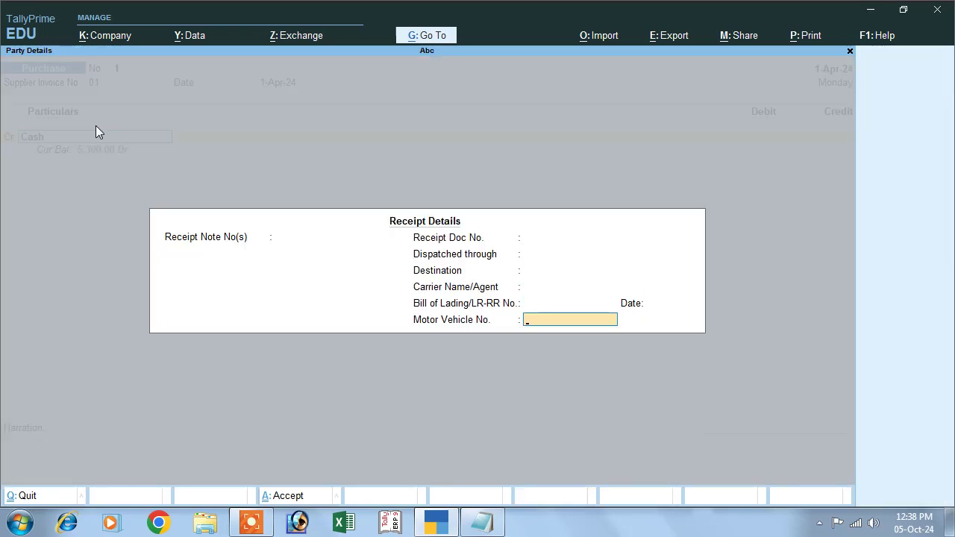
{"action": "key", "text": "Return"}
{"action": "key", "text": "Return"}
{"action": "key", "text": "Return"}
{"action": "key", "text": "Return"}
{"action": "key", "text": "Return"}
{"action": "key", "text": "Return"}
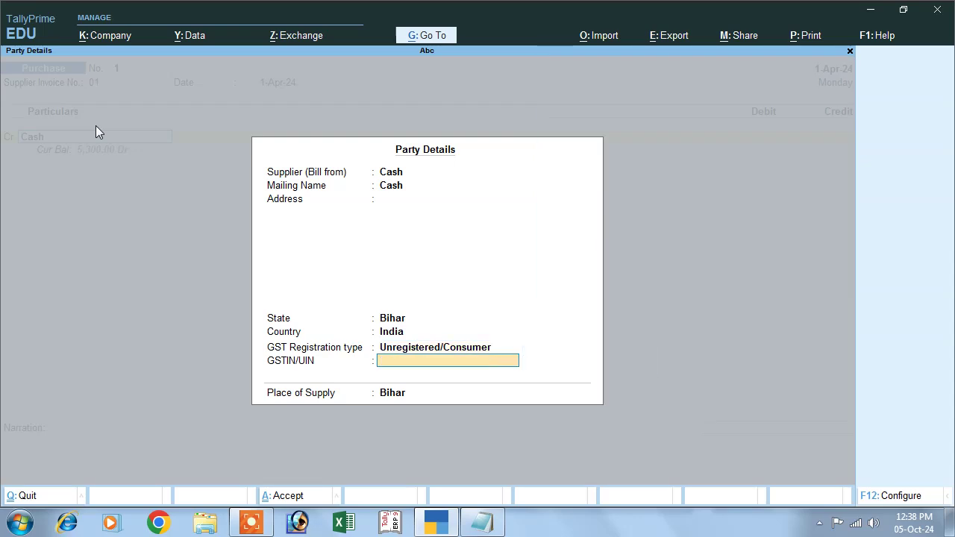
{"action": "type", "text": "1000"}
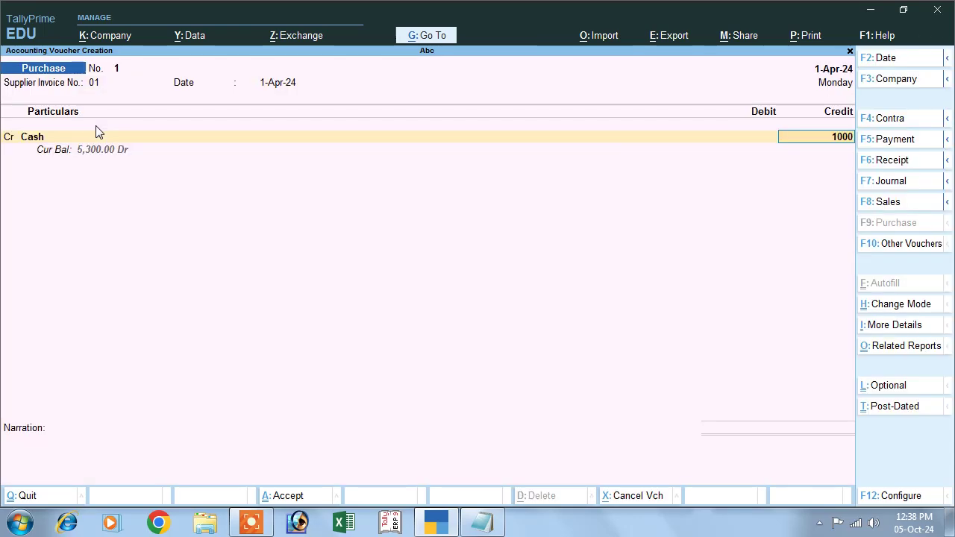
{"action": "key", "text": "Return"}
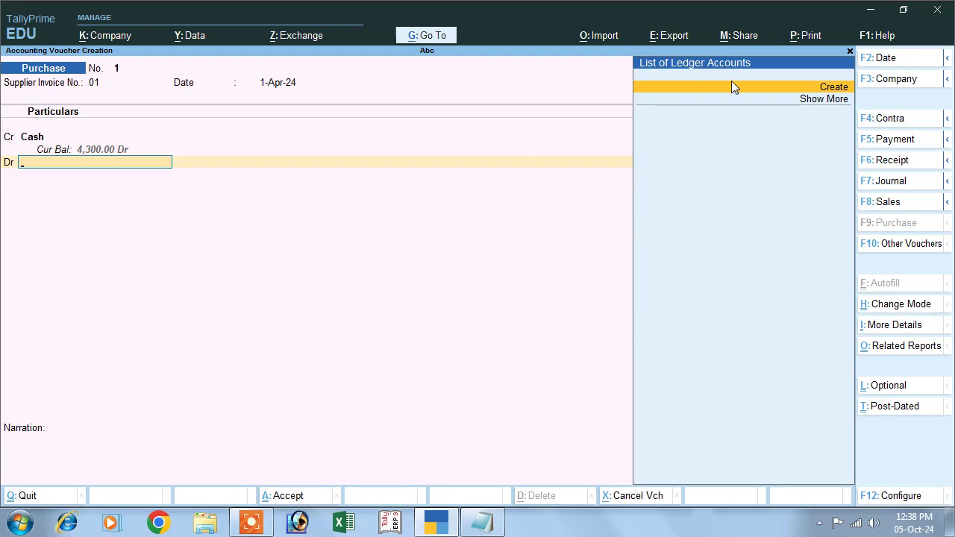
Create a Purchase ledger under Purchase Accounts for the debit line
{"action": "left_click", "coordinate": [828, 89]}
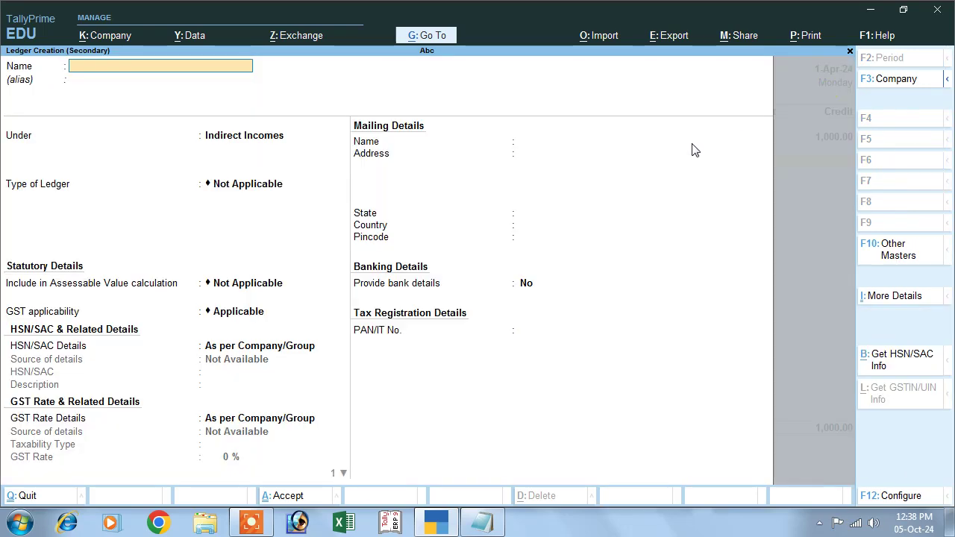
{"action": "type", "text": "Purchase"}
{"action": "key", "text": "Return"}
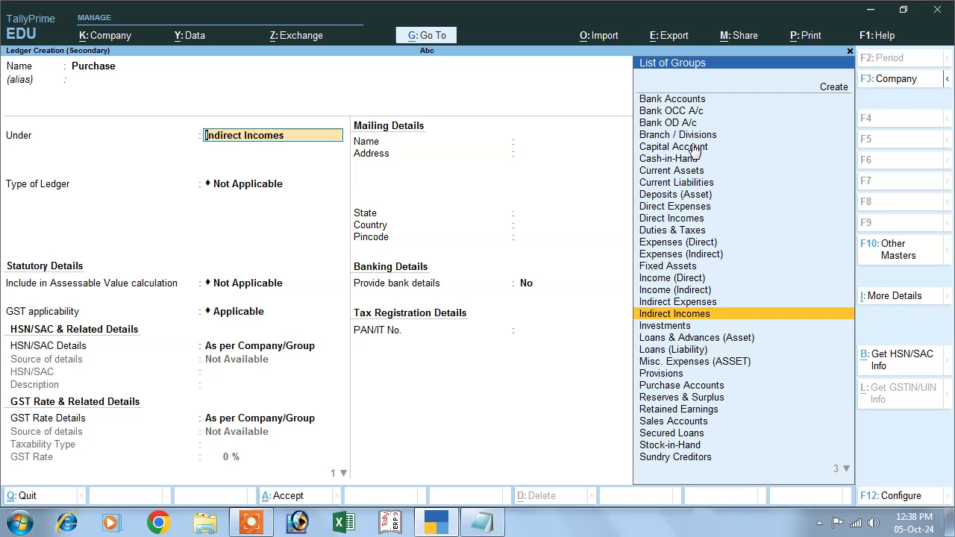
{"action": "left_click", "coordinate": [668, 386]}
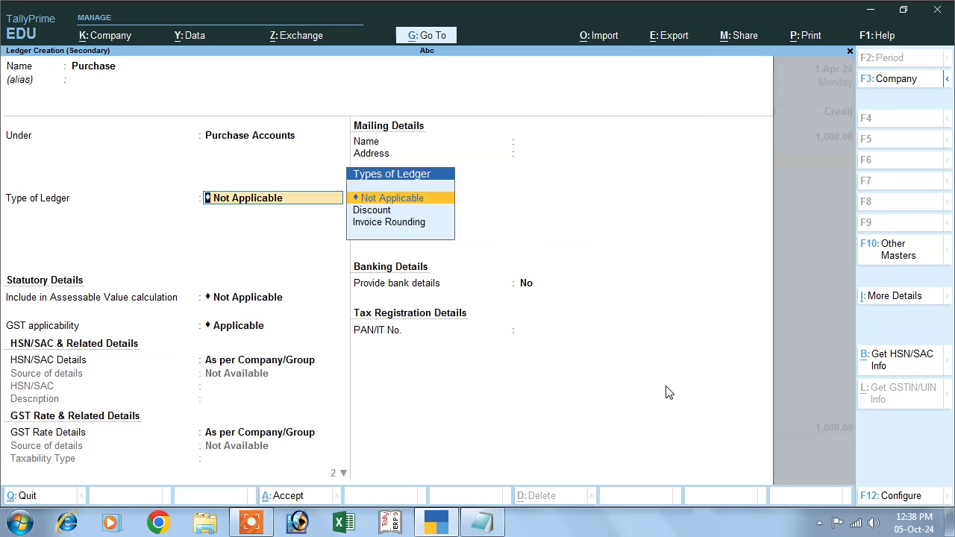
{"action": "key", "text": "Return"}
{"action": "key", "text": "Return"}
{"action": "key", "text": "Return"}
{"action": "key", "text": "Return"}
{"action": "key", "text": "Return"}
{"action": "key", "text": "Return"}
{"action": "key", "text": "Return"}
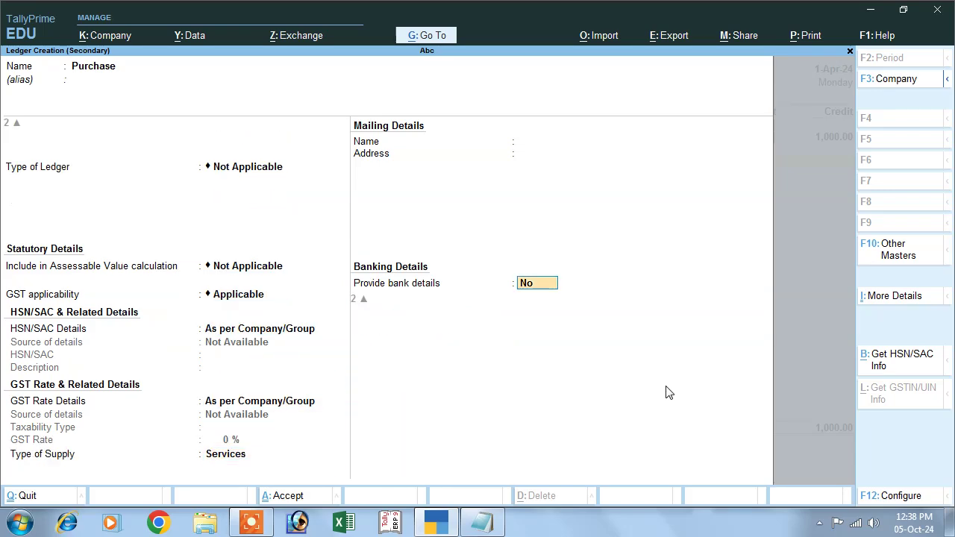
Skip inventory allocation and narration, then save the 1,000 purchase voucher
{"action": "key", "text": "Return"}
{"action": "key", "text": "Return"}
{"action": "key", "text": "Return"}
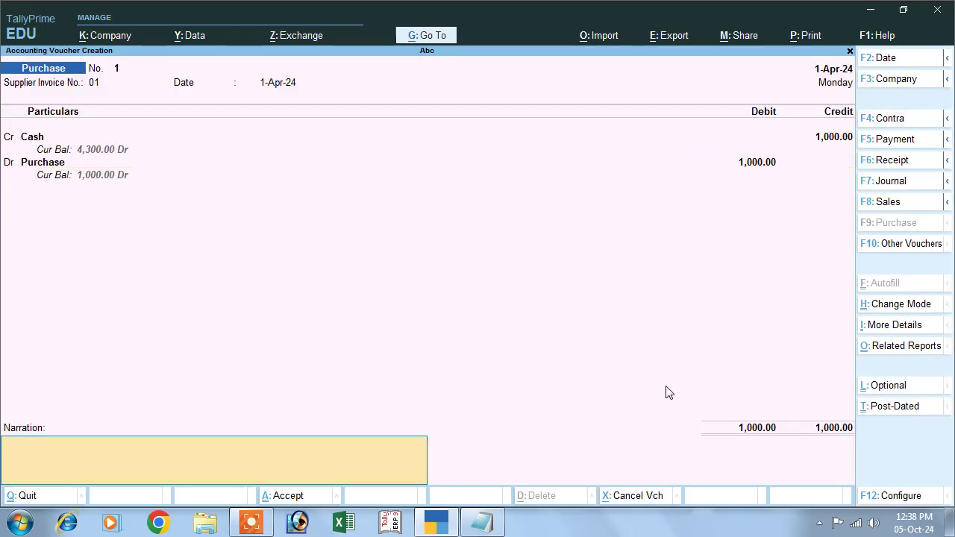
{"action": "key", "text": "Return"}
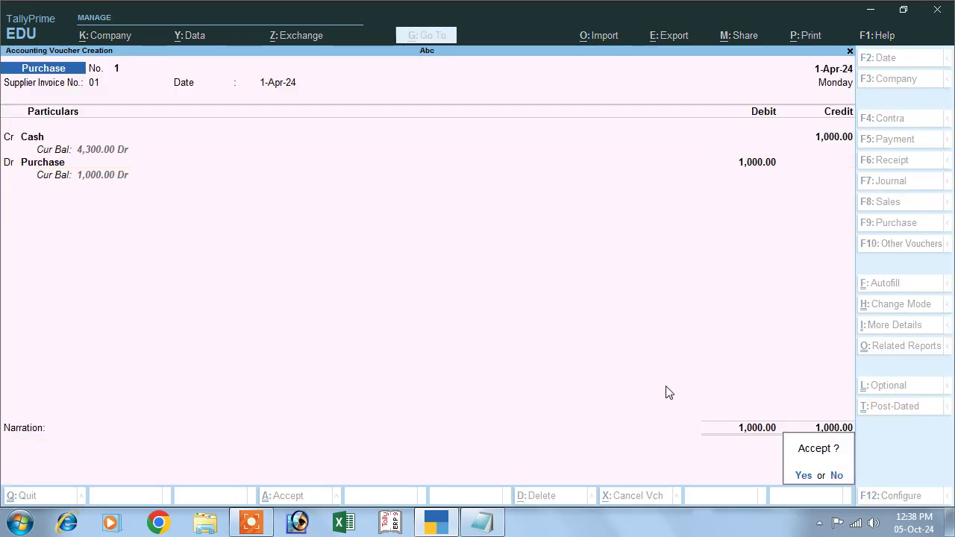
{"action": "key", "text": "Return"}
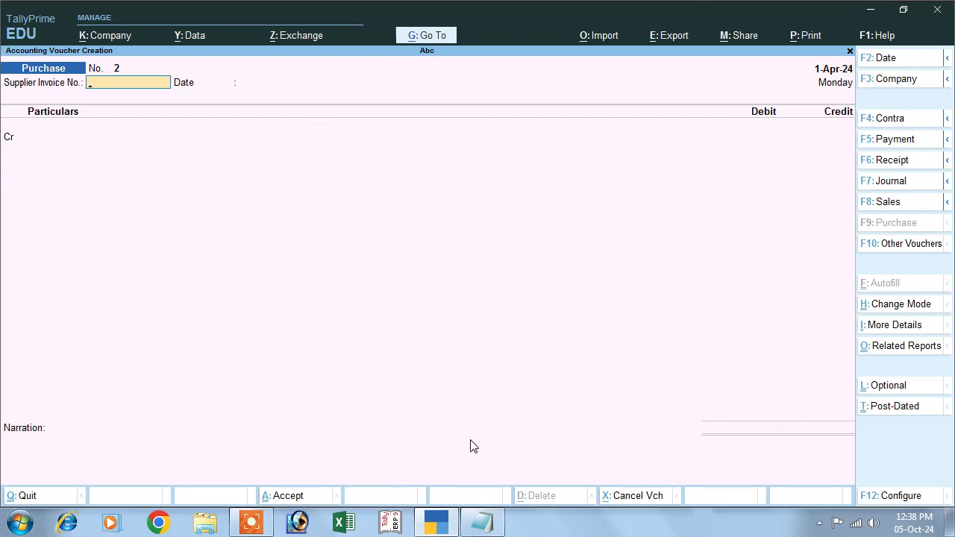
Select the 'sold goods 1200' line in the Notepad list, then return to TallyPrime
{"action": "left_click", "coordinate": [493, 520]}
{"action": "left_click_drag", "start_coordinate": [15, 278], "coordinate": [229, 271]}
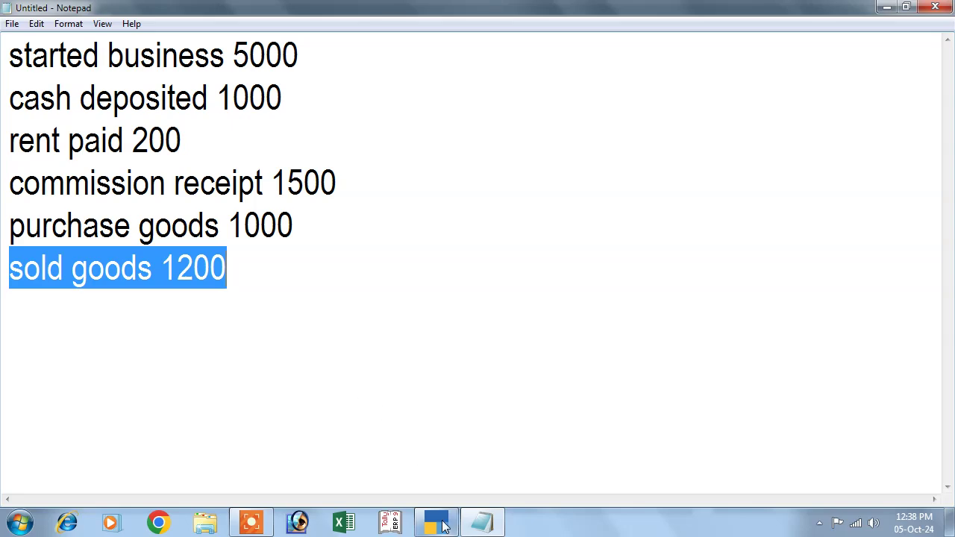
{"action": "left_click", "coordinate": [438, 524]}
Start a Sales voucher in accounting voucher mode
{"action": "left_click", "coordinate": [885, 210]}
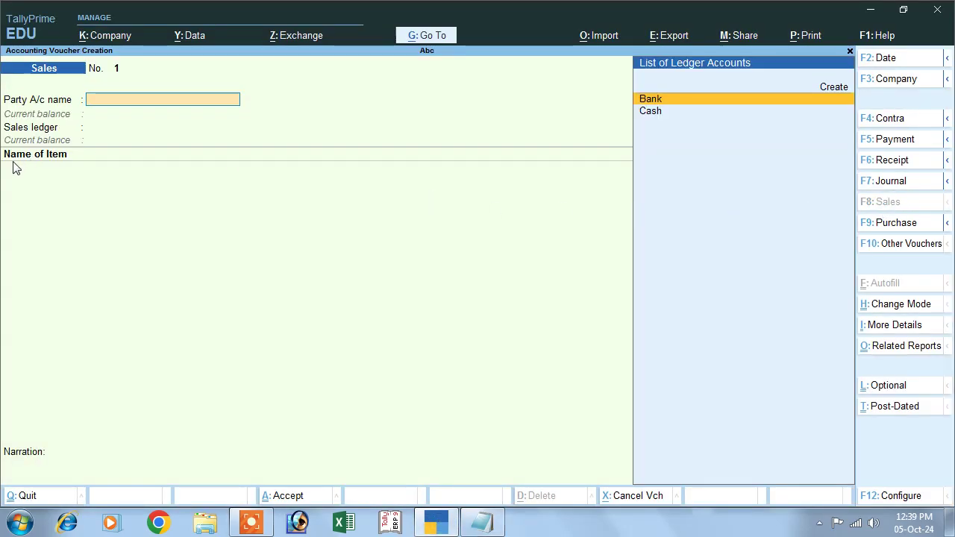
{"action": "left_click", "coordinate": [885, 305]}
{"action": "left_click", "coordinate": [341, 152]}
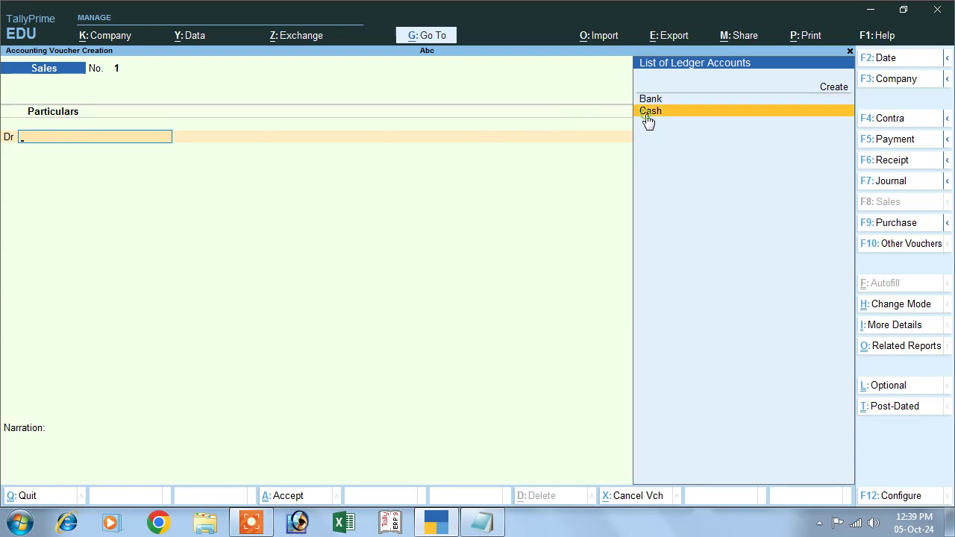
Debit Cash 1,200, skipping the dispatch and party details
{"action": "key", "text": "Return"}
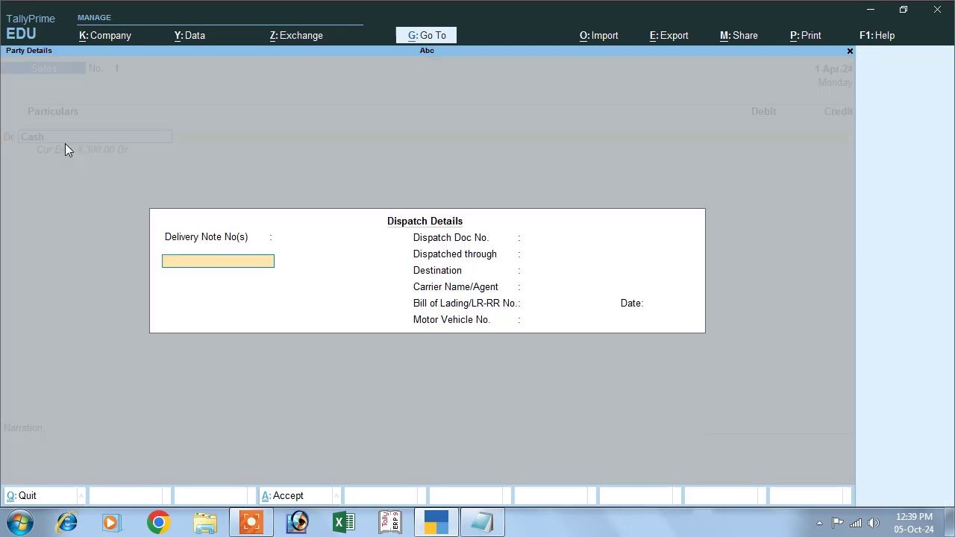
{"action": "key", "text": "Return"}
{"action": "key", "text": "Return"}
{"action": "key", "text": "Return"}
{"action": "key", "text": "Return"}
{"action": "key", "text": "Return"}
{"action": "key", "text": "Return"}
{"action": "key", "text": "Return"}
{"action": "key", "text": "Return"}
{"action": "key", "text": "Return"}
{"action": "key", "text": "Return"}
{"action": "key", "text": "Return"}
{"action": "key", "text": "Return"}
{"action": "key", "text": "Return"}
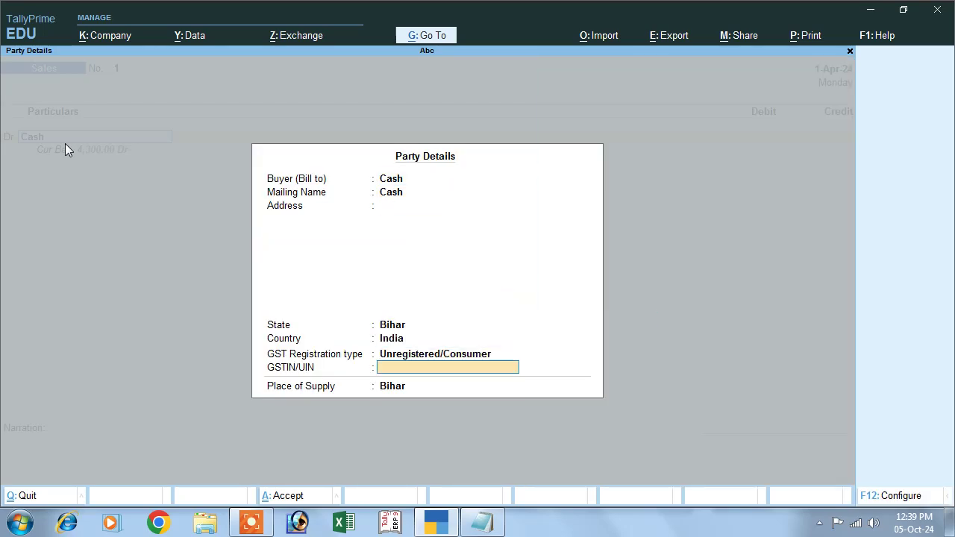
{"action": "key", "text": "Return"}
{"action": "key", "text": "Return"}
{"action": "type", "text": "1200"}
{"action": "key", "text": "Return"}
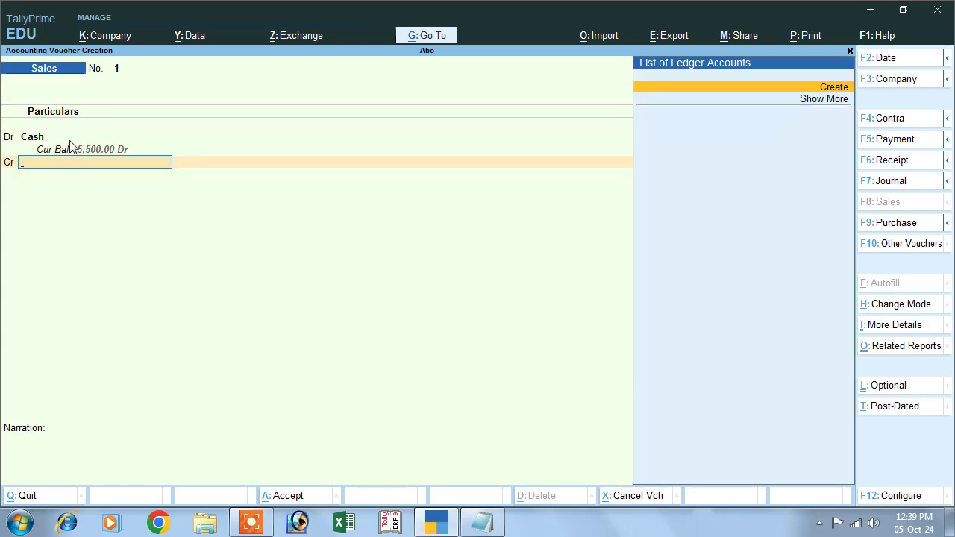
Create a Sales ledger under Sales Accounts, credit it 1,200, and save Sales No. 1
{"action": "left_click", "coordinate": [830, 87]}
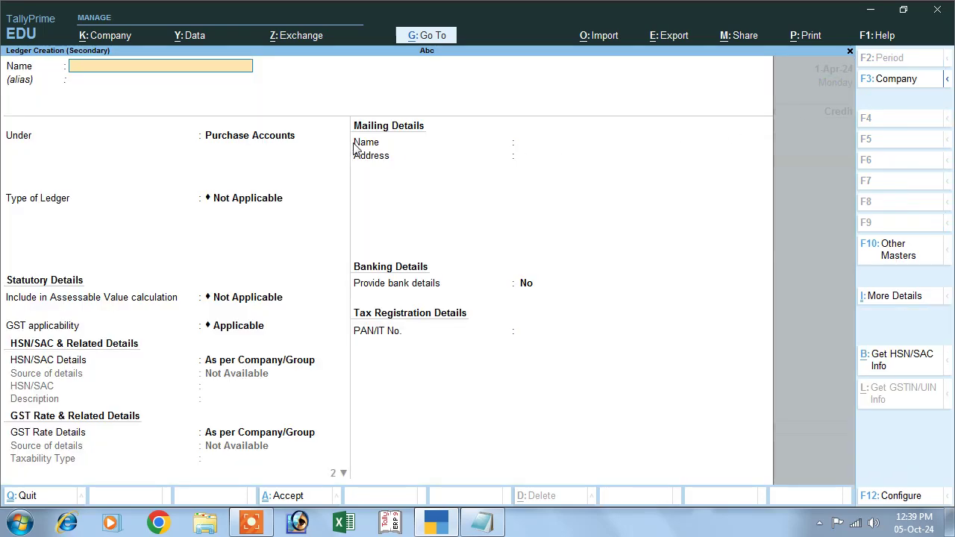
{"action": "key", "text": "Return"}
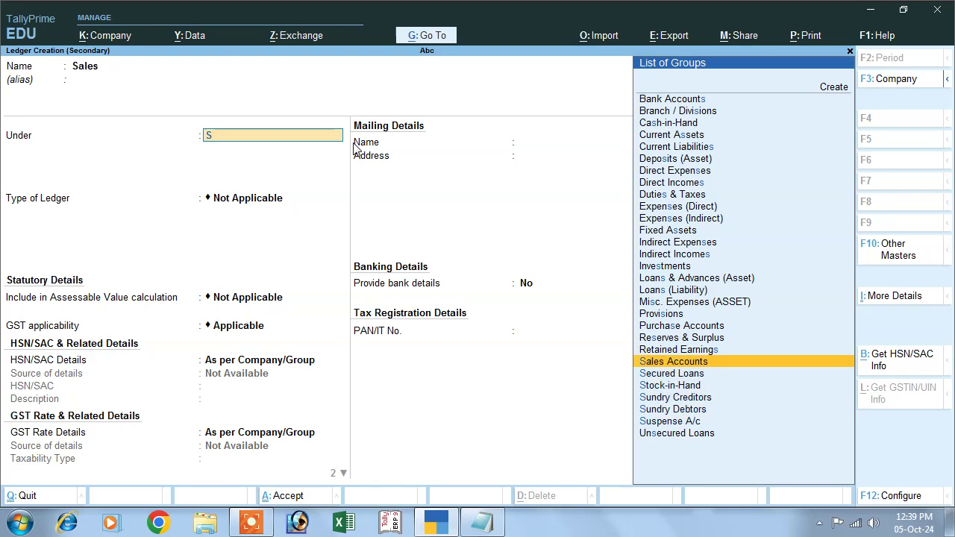
{"action": "key", "text": "Return"}
{"action": "key", "text": "Return"}
{"action": "key", "text": "Return"}
{"action": "key", "text": "Return"}
{"action": "key", "text": "Return"}
{"action": "key", "text": "Return"}
{"action": "key", "text": "Return"}
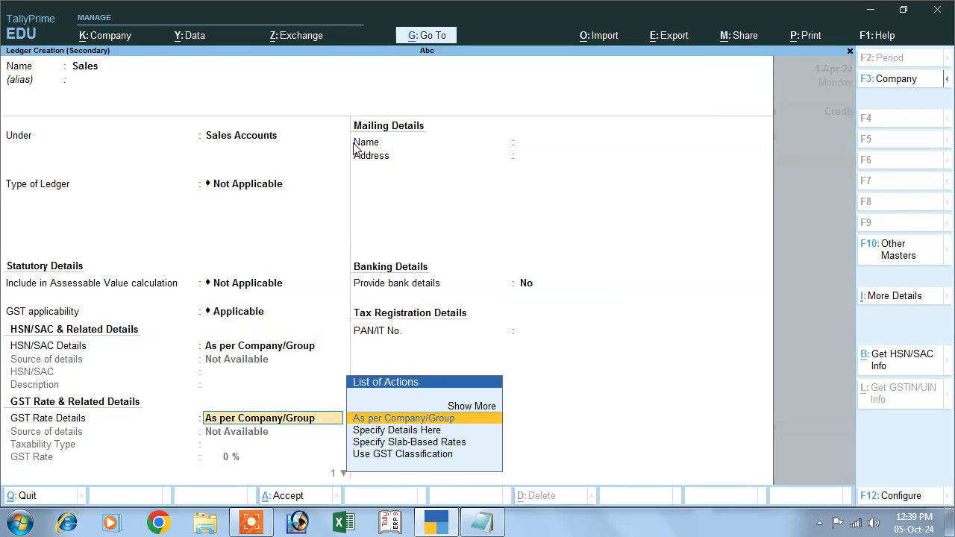
{"action": "key", "text": "Return"}
{"action": "key", "text": "Return"}
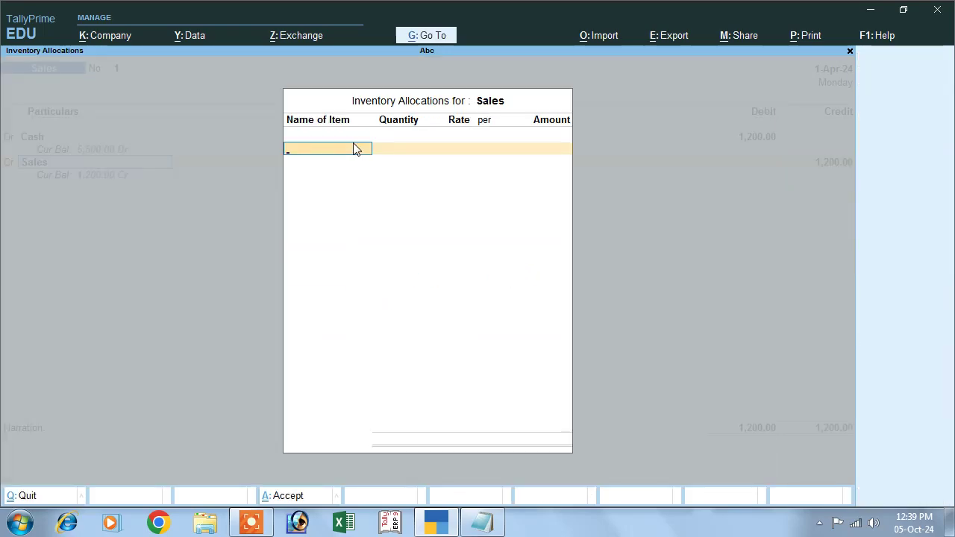
{"action": "key", "text": "Escape"}
{"action": "key", "text": "Return"}
{"action": "key", "text": "Return"}
{"action": "key", "text": "Return"}
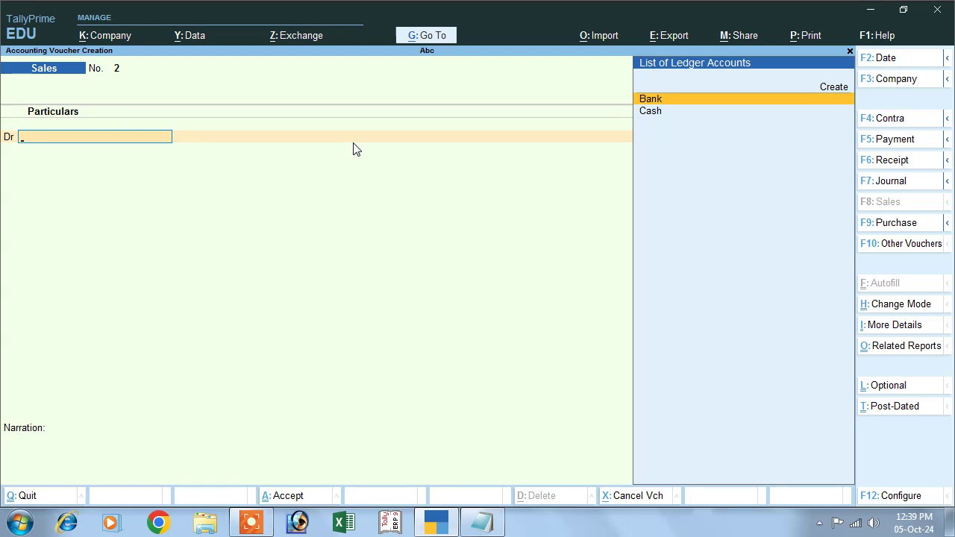
Open the Day Book from the Gateway's more reports list
{"action": "key", "text": "Escape"}
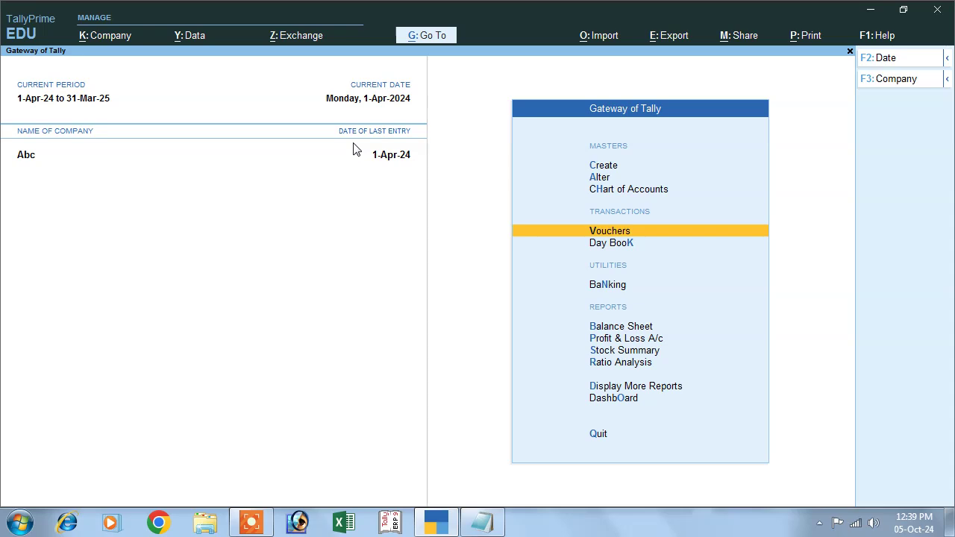
{"action": "key", "text": "Down"}
{"action": "key", "text": "Down"}
{"action": "key", "text": "Down"}
{"action": "key", "text": "Down"}
{"action": "key", "text": "Down"}
{"action": "key", "text": "Down"}
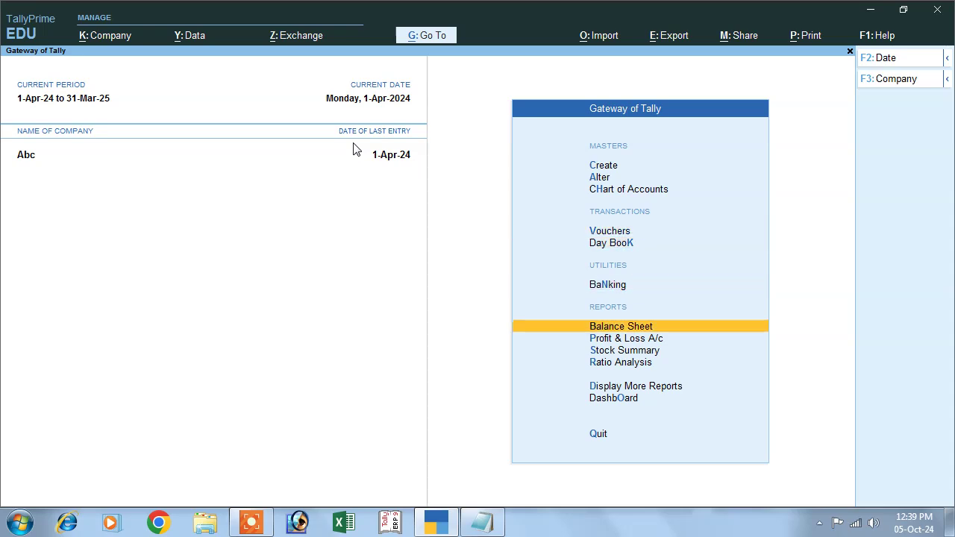
{"action": "key", "text": "Down"}
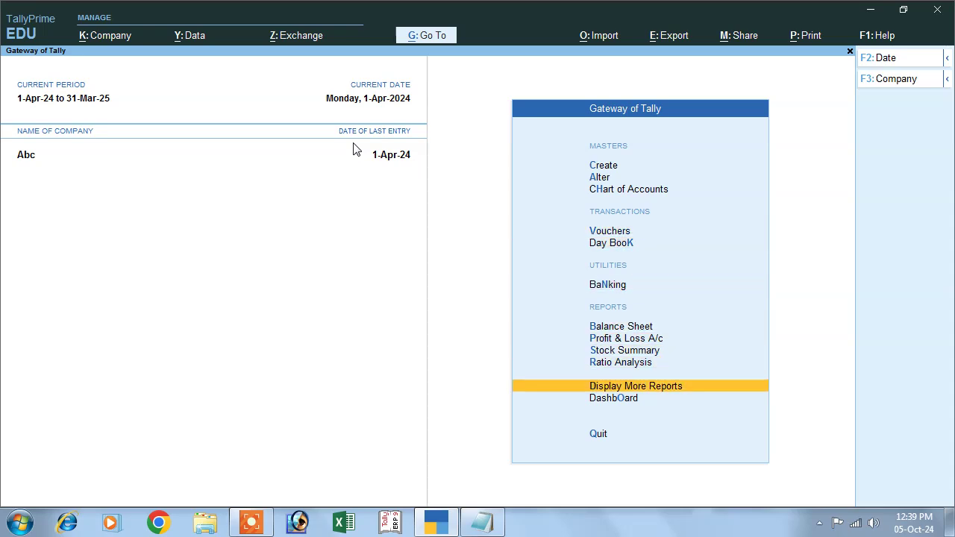
{"action": "key", "text": "Return"}
{"action": "key", "text": "Down"}
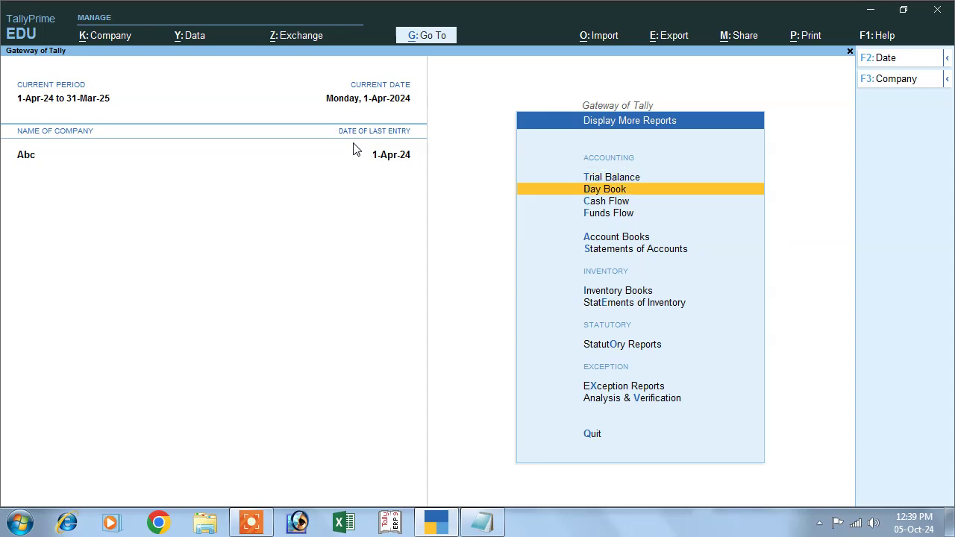
{"action": "key", "text": "Return"}
Open the Contra entry for alteration at its Cash credit amount
{"action": "key", "text": "Down"}
{"action": "key", "text": "Down"}
{"action": "key", "text": "Down"}
{"action": "key", "text": "Down"}
{"action": "key", "text": "Down"}
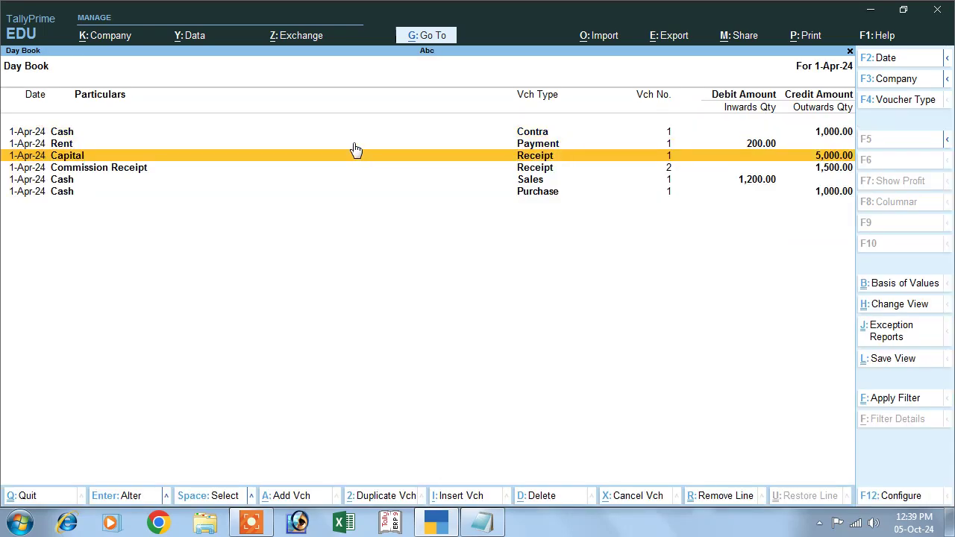
{"action": "key", "text": "Up"}
{"action": "key", "text": "Up"}
{"action": "key", "text": "Up"}
{"action": "key", "text": "Up"}
{"action": "key", "text": "Up"}
{"action": "key", "text": "Return"}
{"action": "key", "text": "Return"}
{"action": "key", "text": "Return"}
Change the Cash credit to 1,100 and fill in the Bank denominations
{"action": "type", "text": "1,100"}
{"action": "key", "text": "Return"}
{"action": "key", "text": "Return"}
{"action": "key", "text": "Return"}
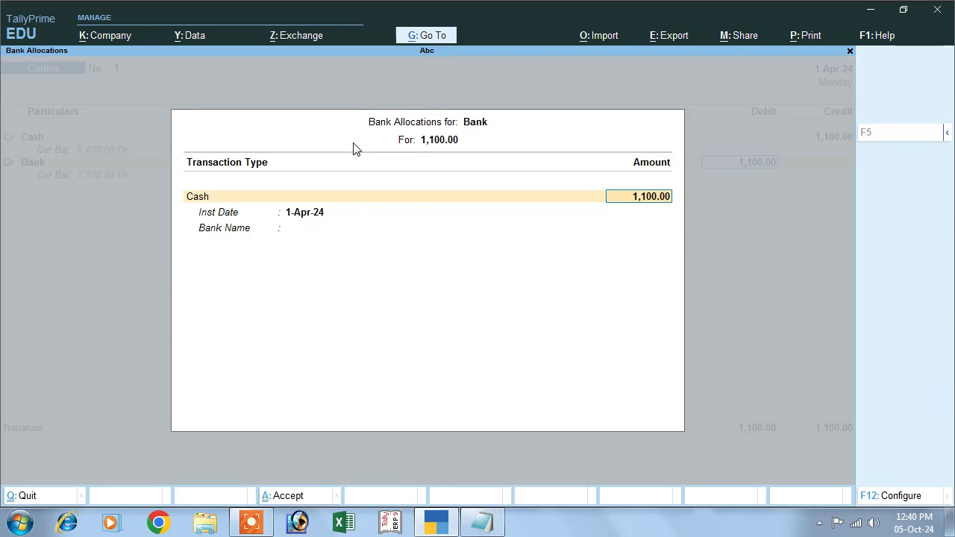
{"action": "key", "text": "Return"}
{"action": "key", "text": "Return"}
{"action": "key", "text": "Return"}
{"action": "key", "text": "Return"}
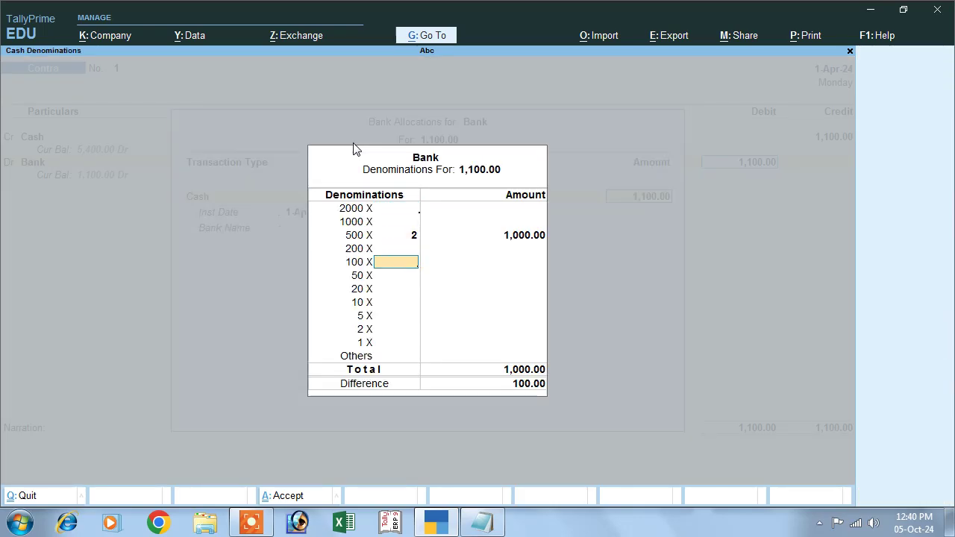
{"action": "key", "text": "Up"}
{"action": "key", "text": "Up"}
{"action": "key", "text": "Return"}
{"action": "key", "text": "Return"}
{"action": "type", "text": "1"}
{"action": "key", "text": "Return"}
{"action": "key", "text": "Return"}
{"action": "key", "text": "Return"}
{"action": "key", "text": "Return"}
{"action": "key", "text": "Return"}
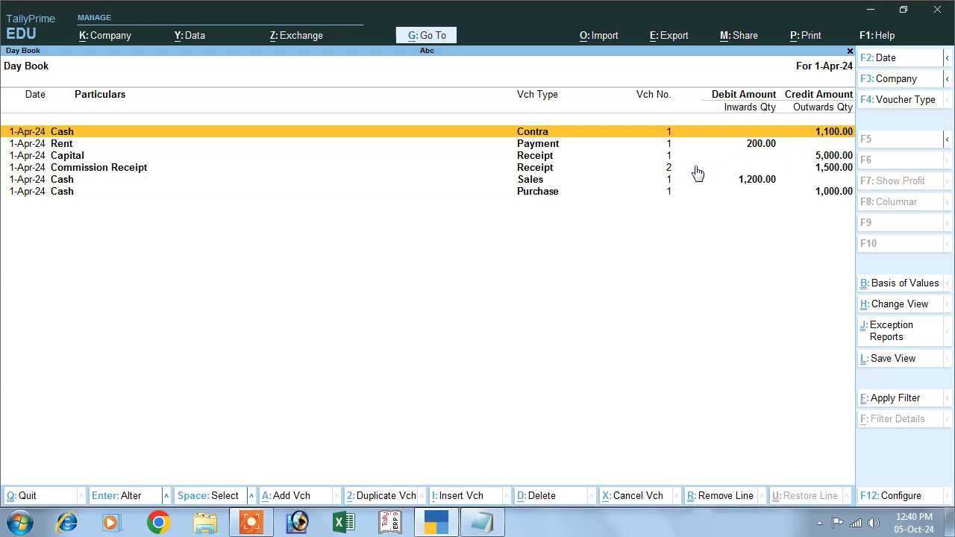
Reopen the Contra voucher and delete it with Alt+D
{"action": "key", "text": "Return"}
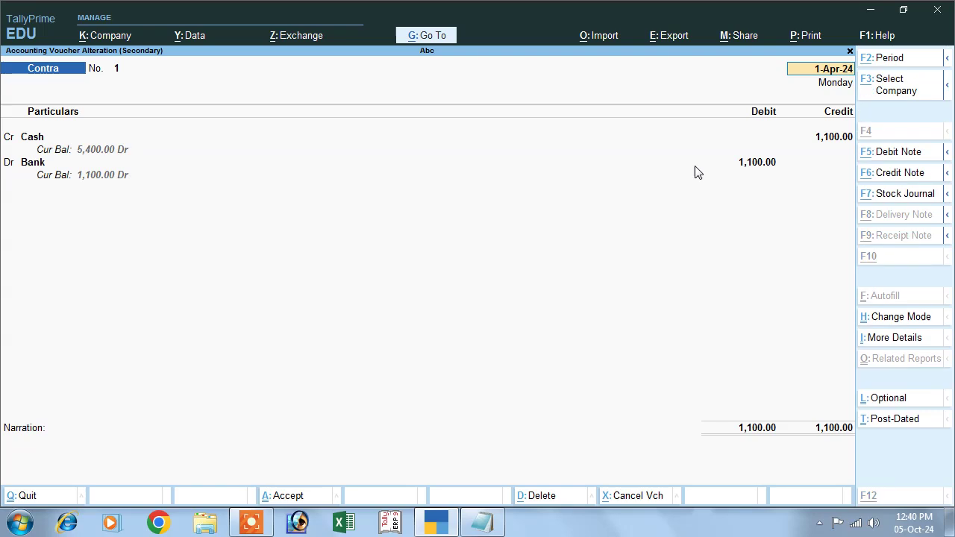
{"action": "key", "text": "alt+d"}
{"action": "key", "text": "y"}
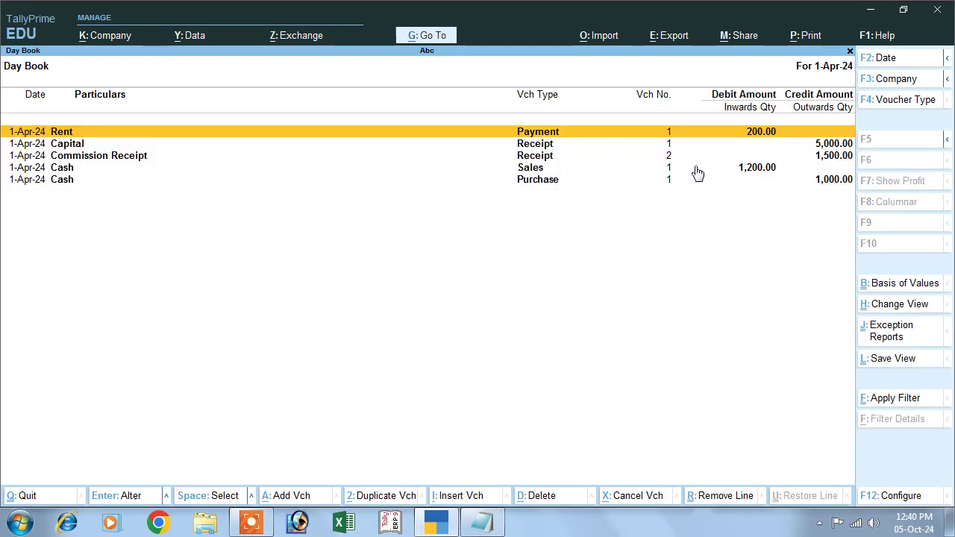
Close the Day Book, decline quitting, and check the Notepad transaction list
{"action": "key", "text": "Escape"}
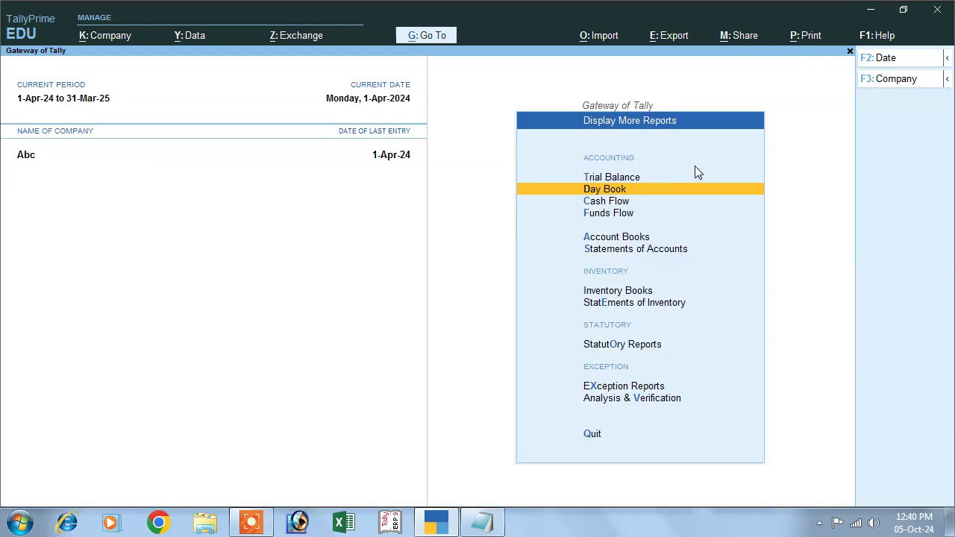
{"action": "key", "text": "Escape"}
{"action": "key", "text": "Escape"}
{"action": "key", "text": "n"}
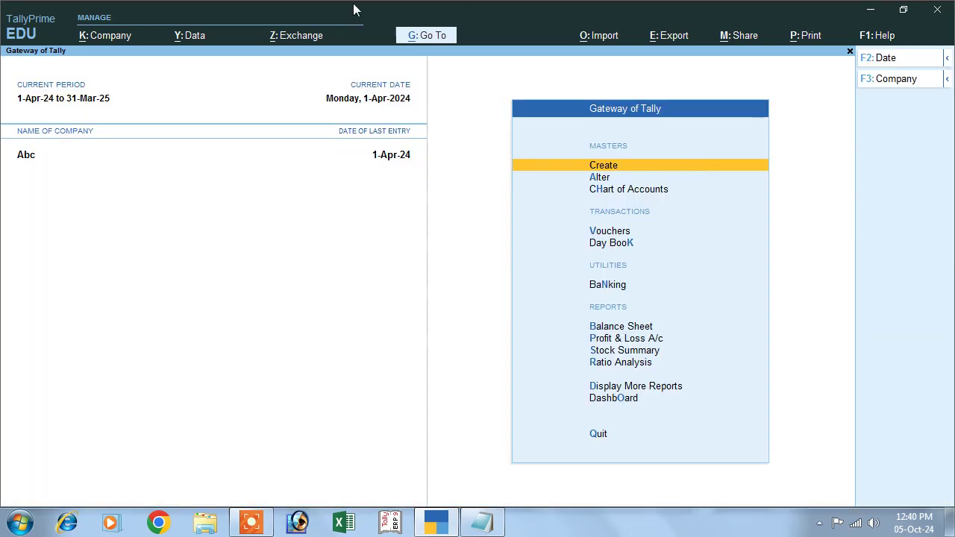
{"action": "left_click", "coordinate": [481, 525]}
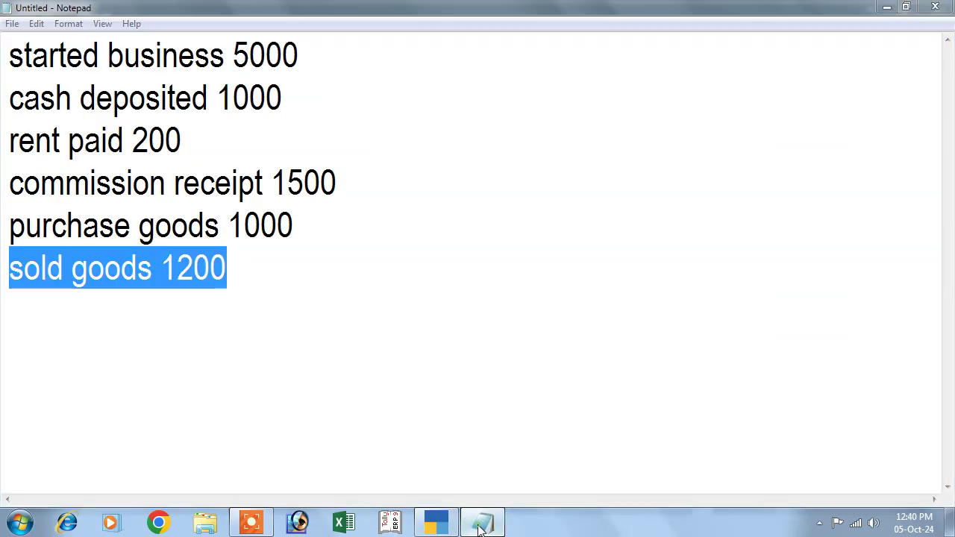
{"action": "left_click", "coordinate": [482, 526]}
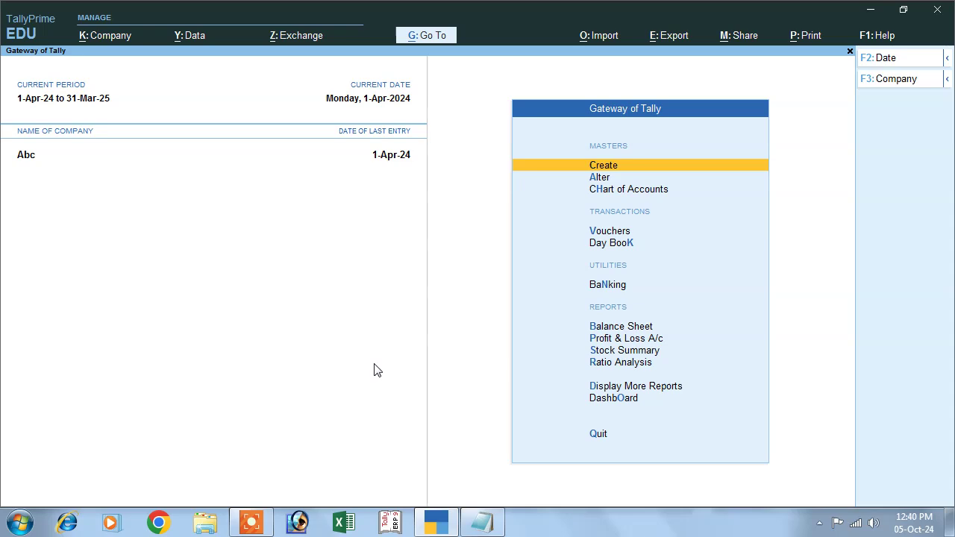